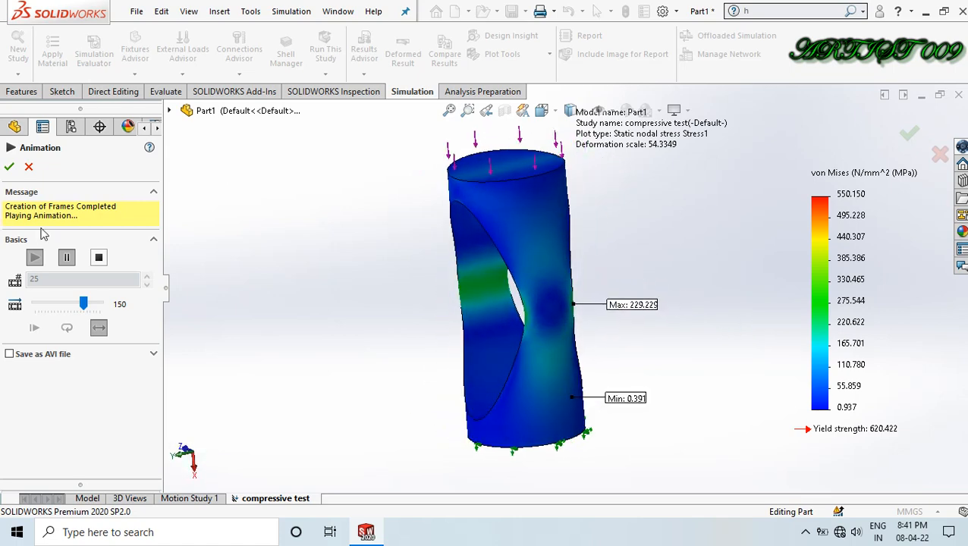
Stop the stress plot animation of the compressive test and close the animation settings.
left_click(99, 259)
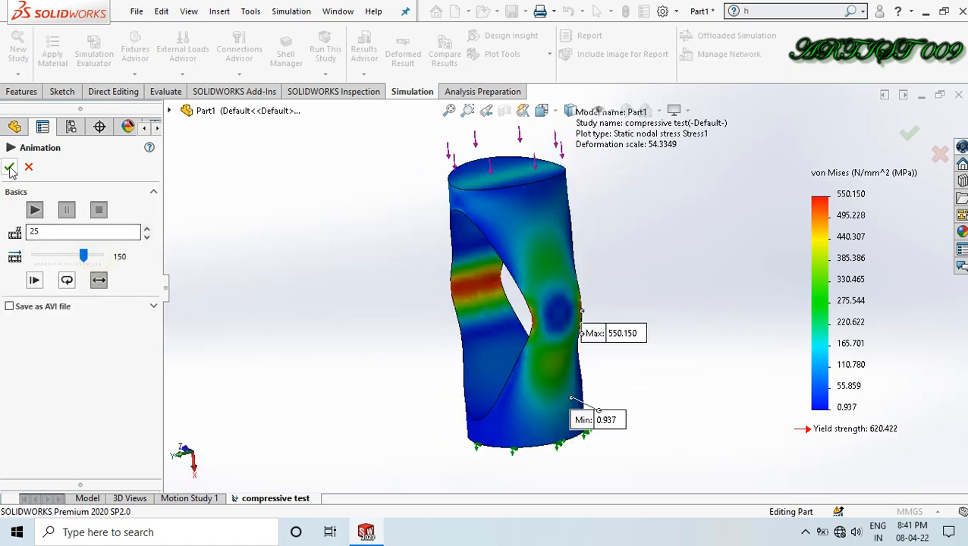
left_click(9, 166)
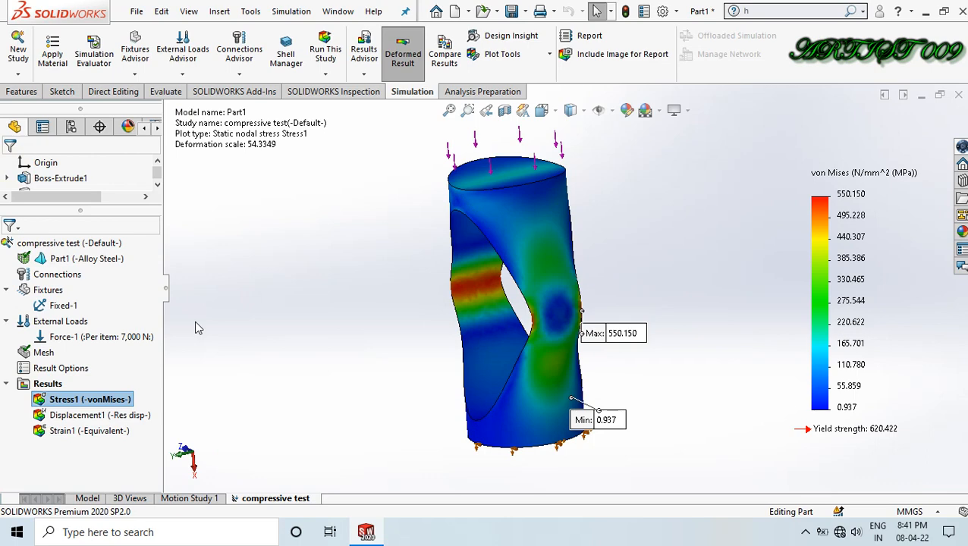
Create a new part document and start a sketch on the Right Plane.
key("ctrl+n")
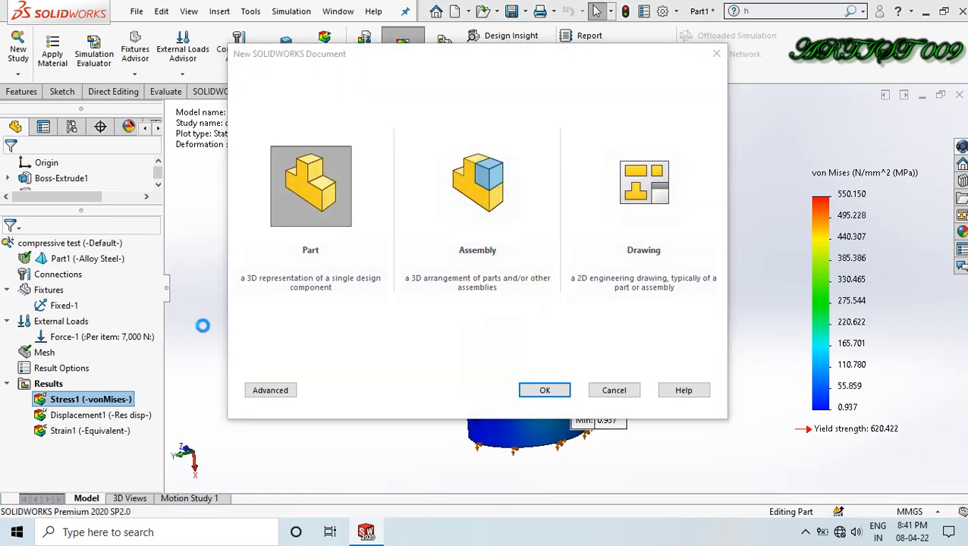
key("Return")
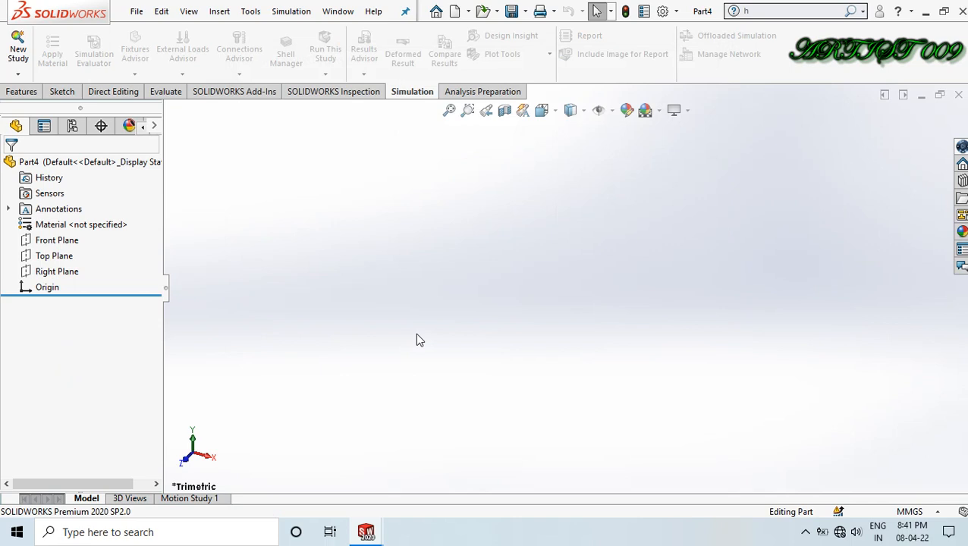
right_click_drag(456, 347, 516, 238)
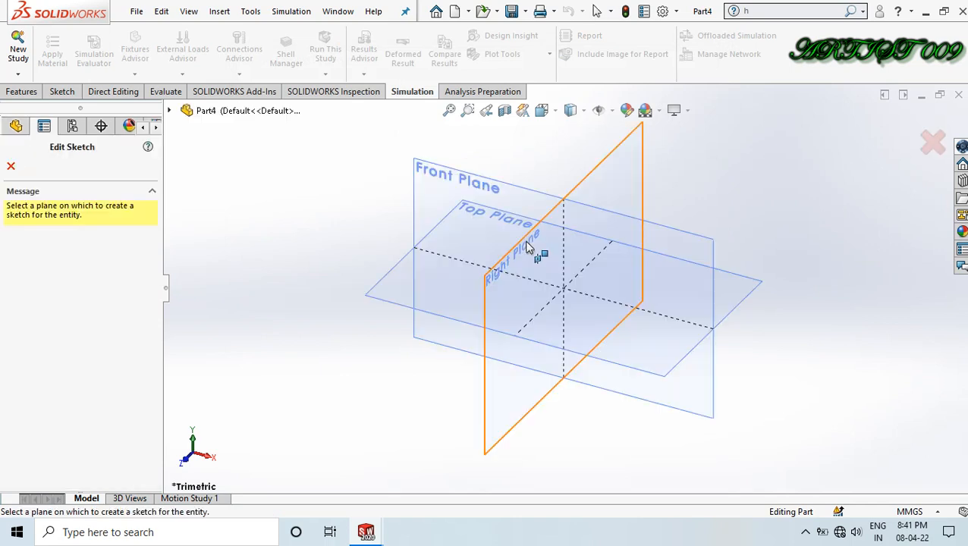
left_click(619, 190)
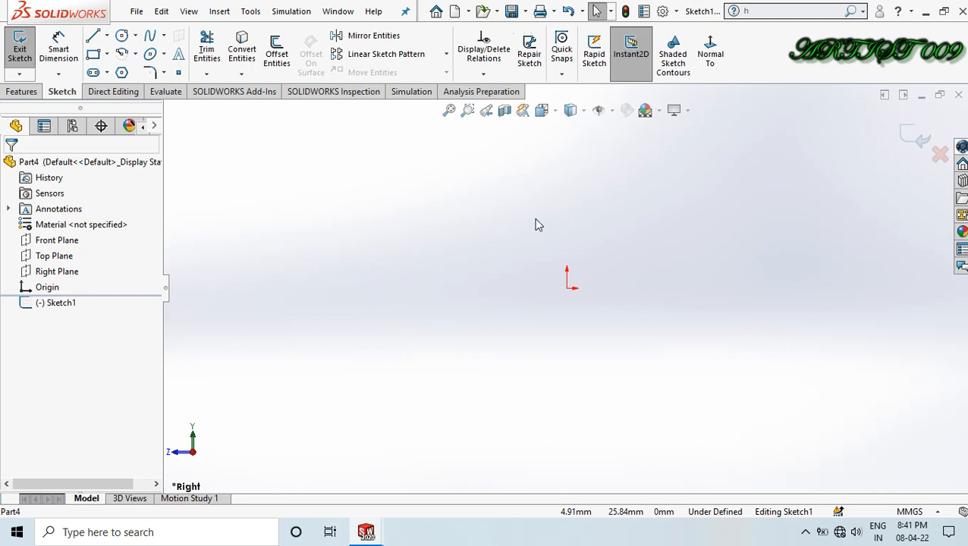
Sketch a circle centred on the origin and dimension its diameter to 25 mm.
right_click_drag(605, 242, 611, 241)
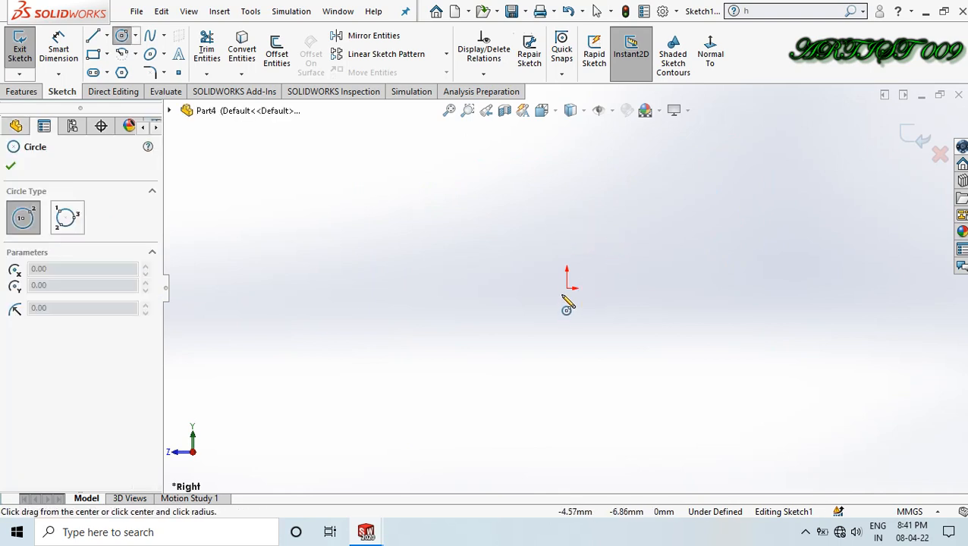
left_click(567, 289)
left_click(607, 249)
right_click_drag(662, 357, 664, 187)
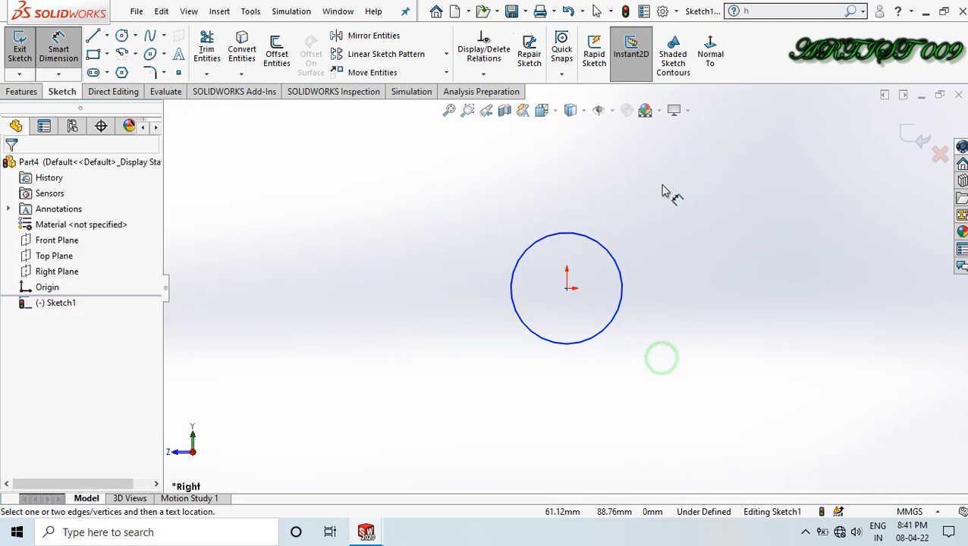
left_click(616, 260)
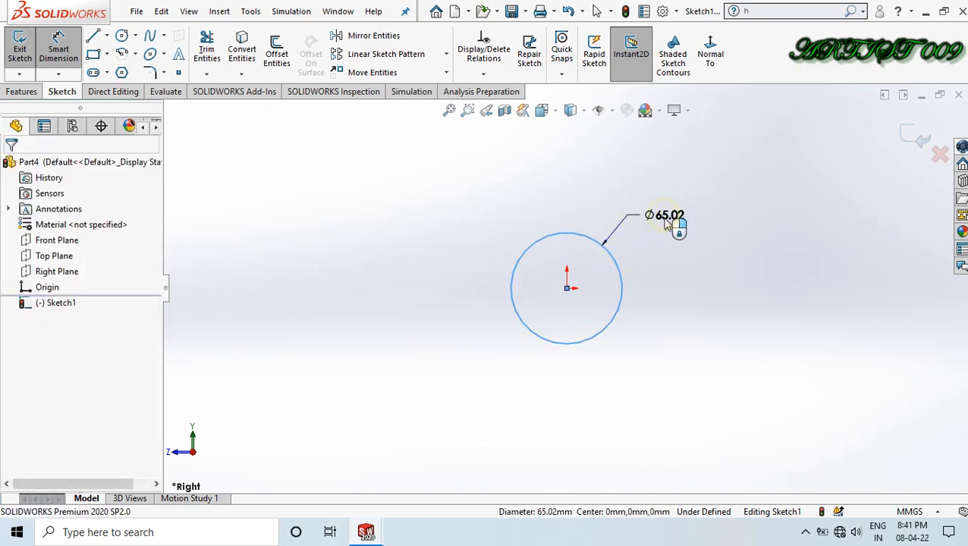
left_click(675, 223)
type("22")
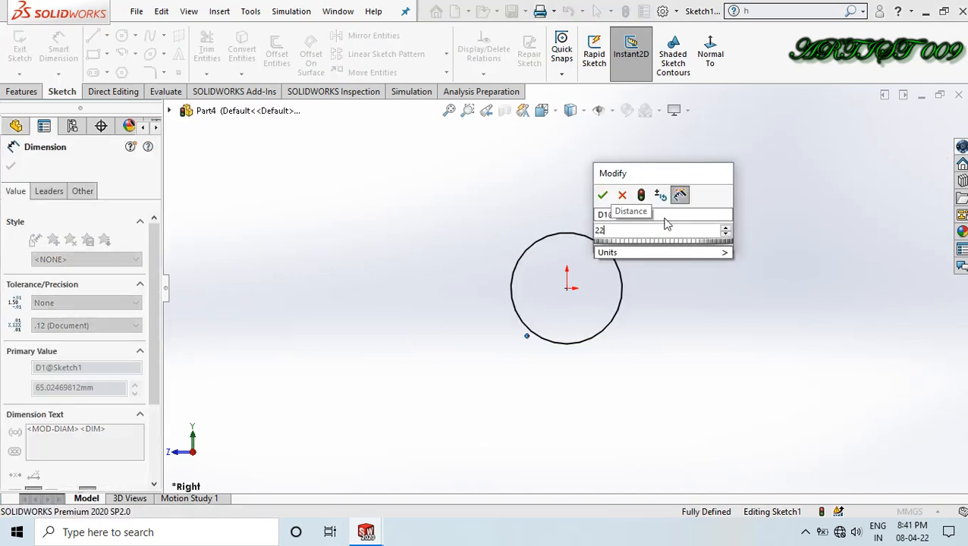
key("BackSpace")
type("5")
key("Return")
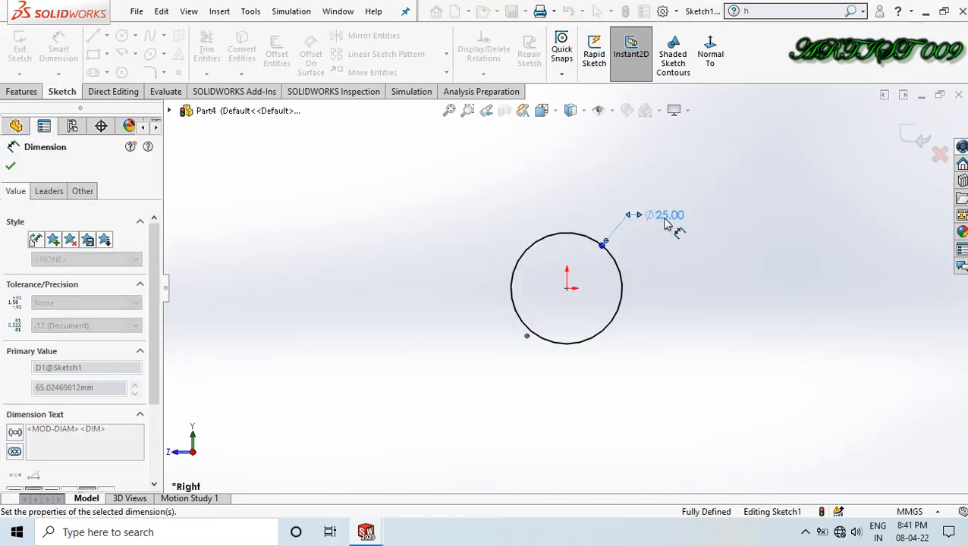
Extrude the circle as a blind boss 60 mm deep to form a solid cylinder.
right_click_drag(726, 310, 669, 247)
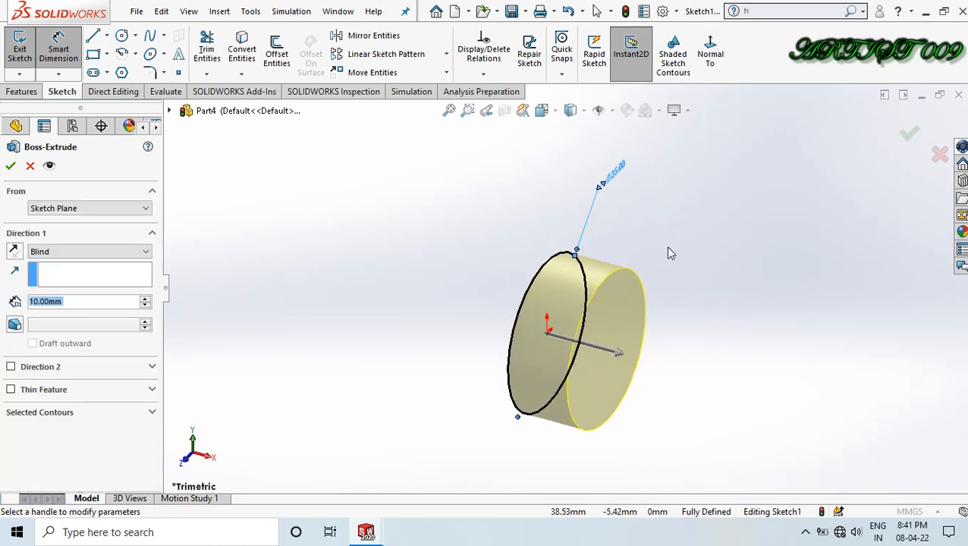
type("60")
key("Return")
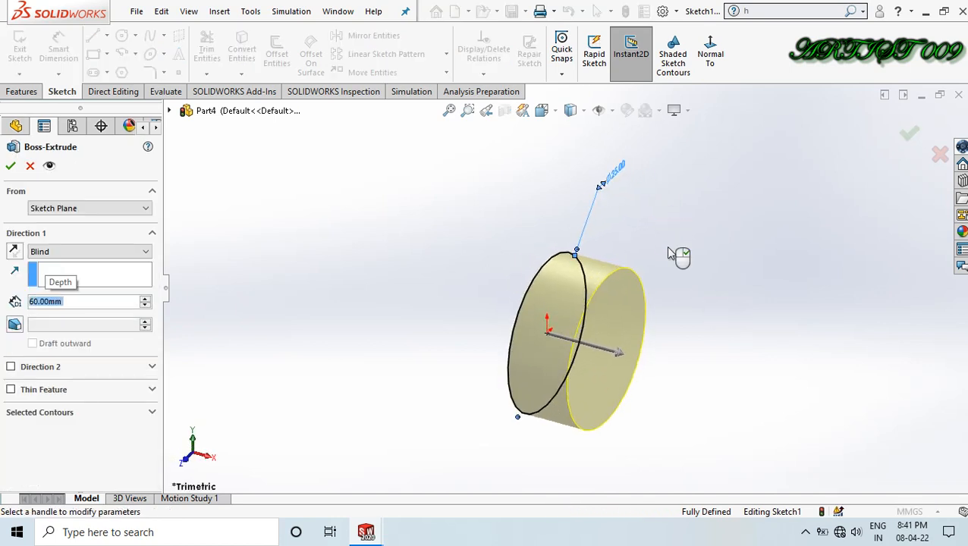
right_click(669, 251)
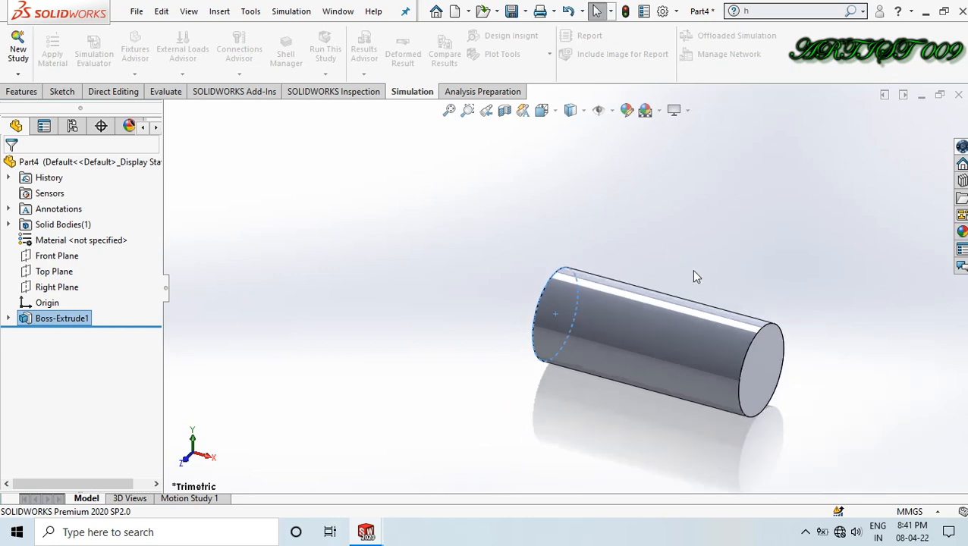
left_click(738, 234)
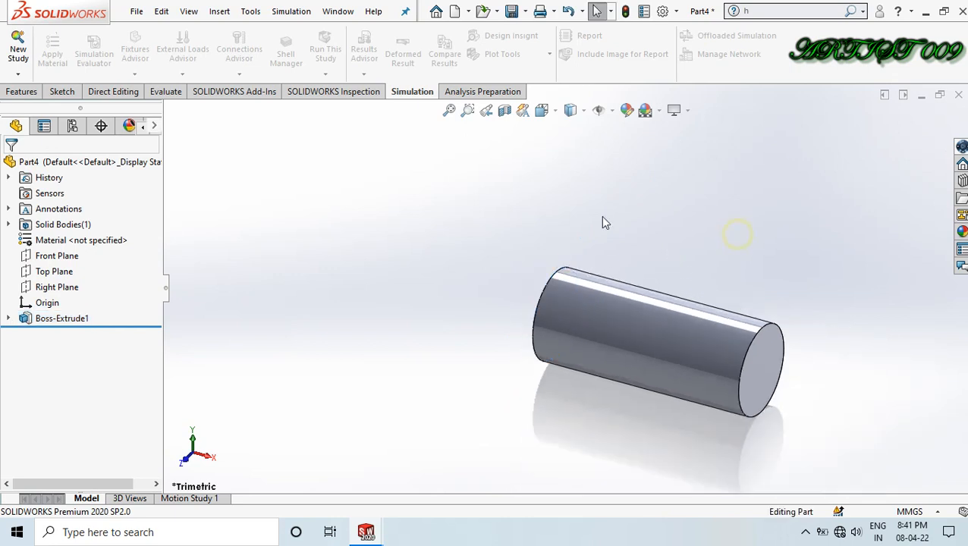
Start a sketch on the Top Plane and orient the view normal to it.
left_click(63, 275)
left_click(77, 254)
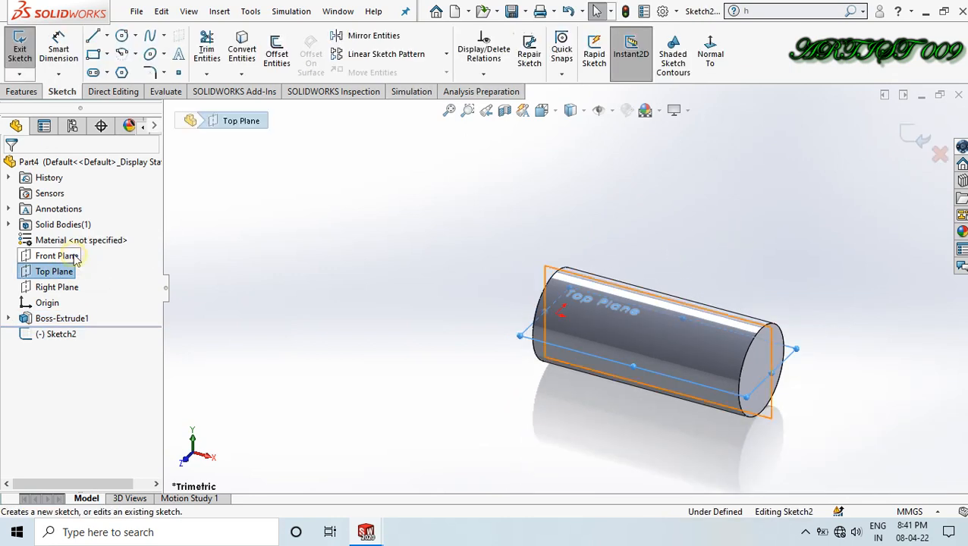
left_click(708, 61)
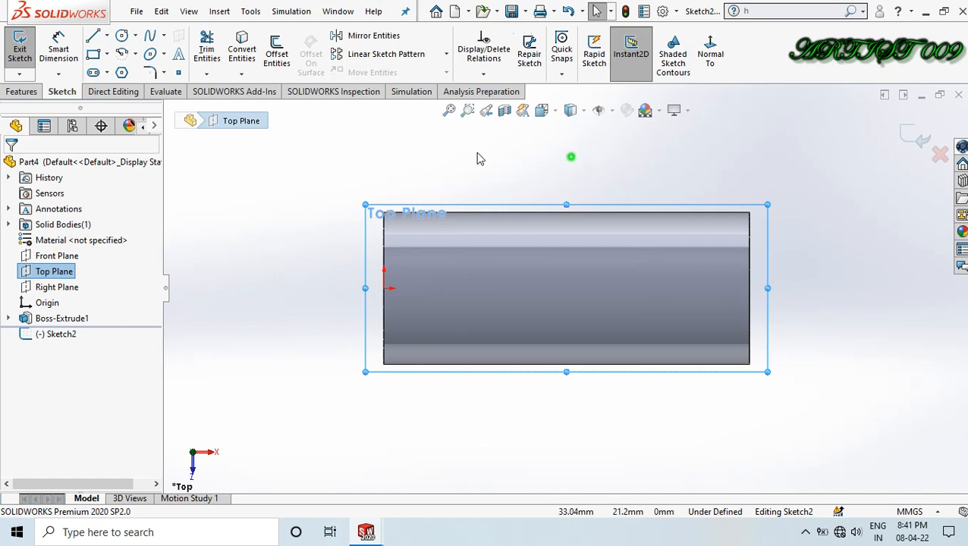
Draw a vertical line about 25 mm long across the cylinder near mid-length and convert it to construction geometry.
key("l")
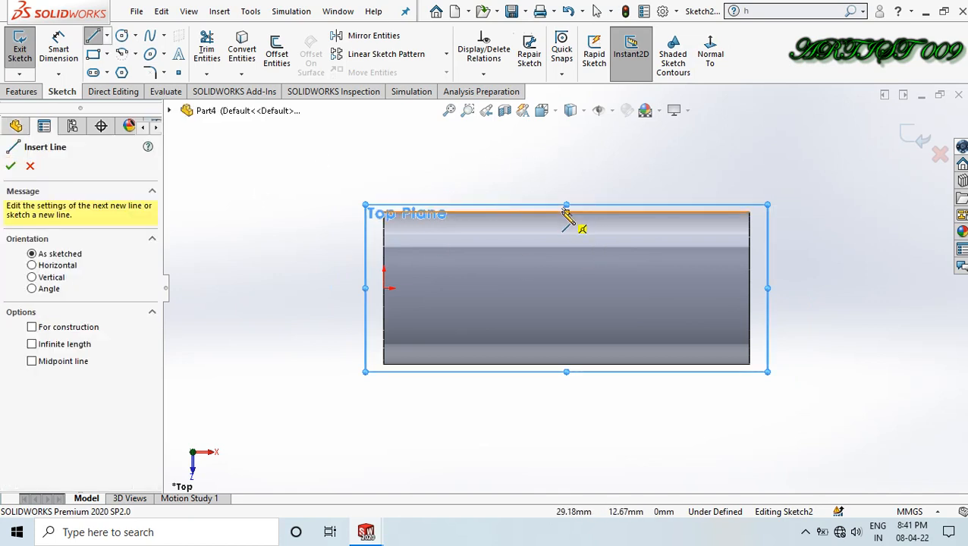
left_click(562, 213)
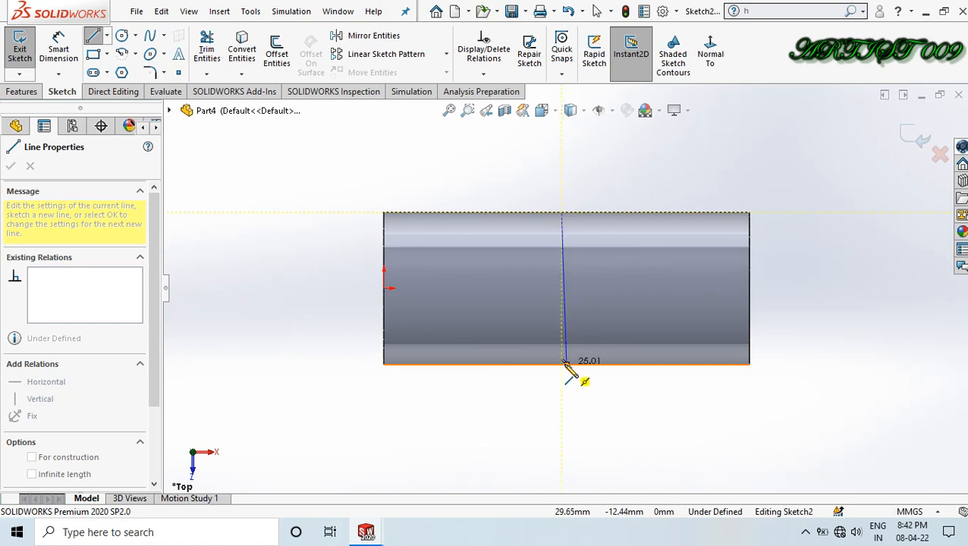
left_click(562, 365)
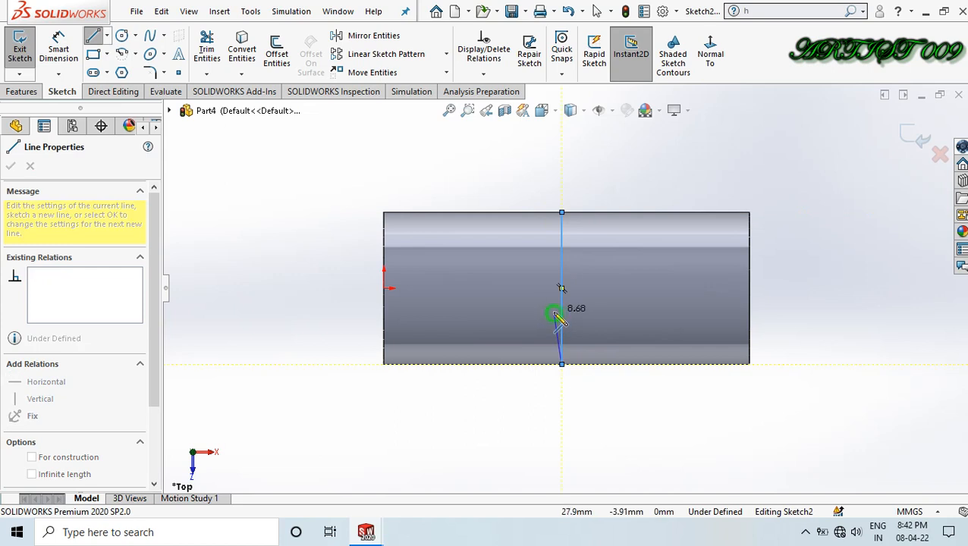
right_click(559, 319)
left_click(568, 319)
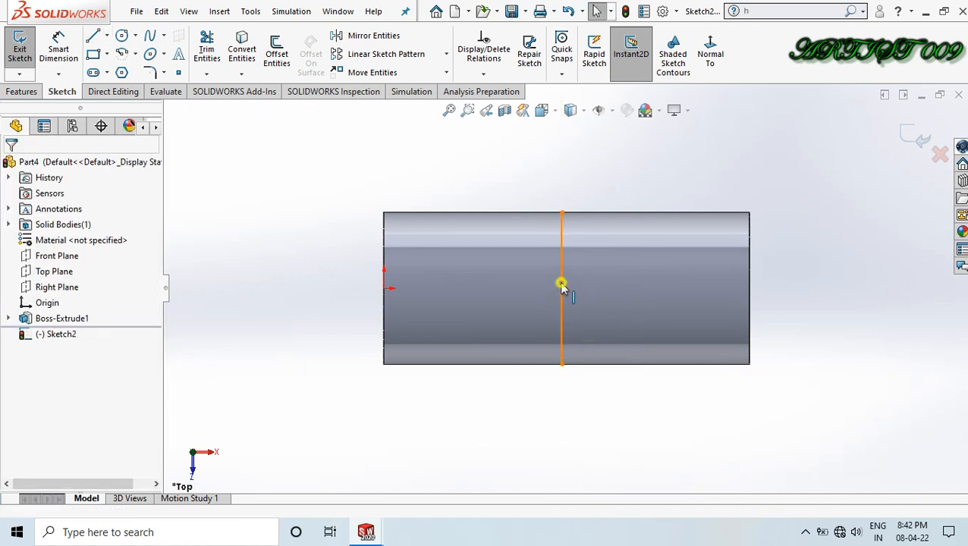
left_click(562, 285)
left_click(573, 173)
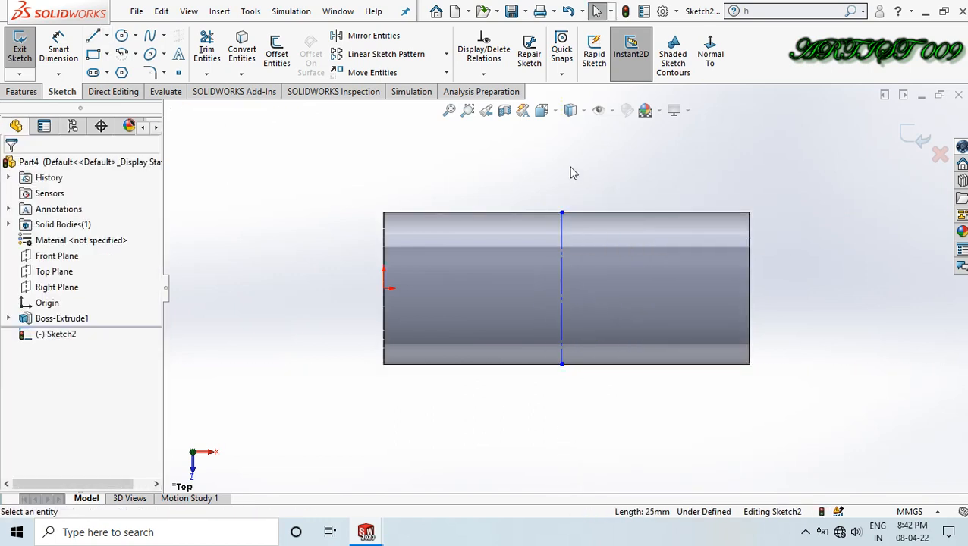
Sketch a horizontal ellipse about 44 mm long, centred on the construction line's midpoint.
left_click(149, 55)
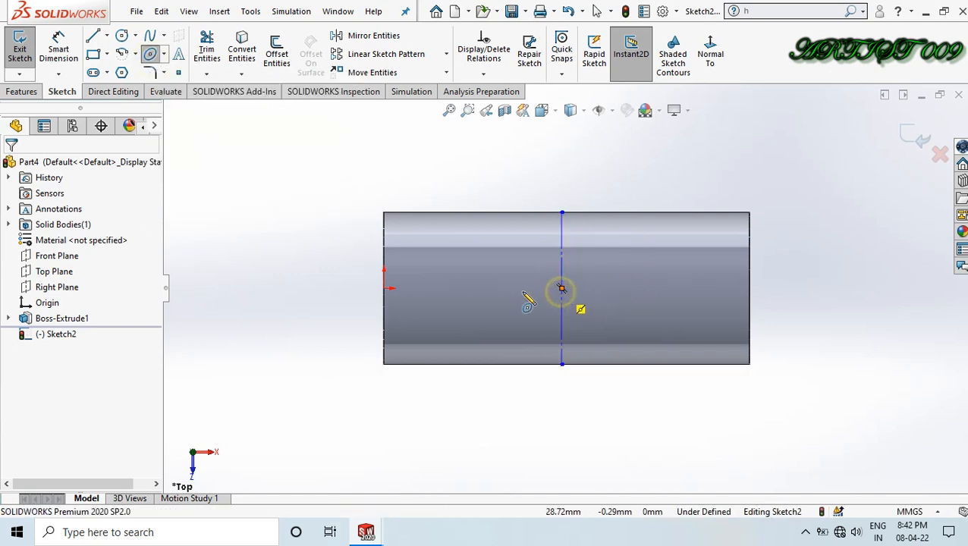
left_click(561, 290)
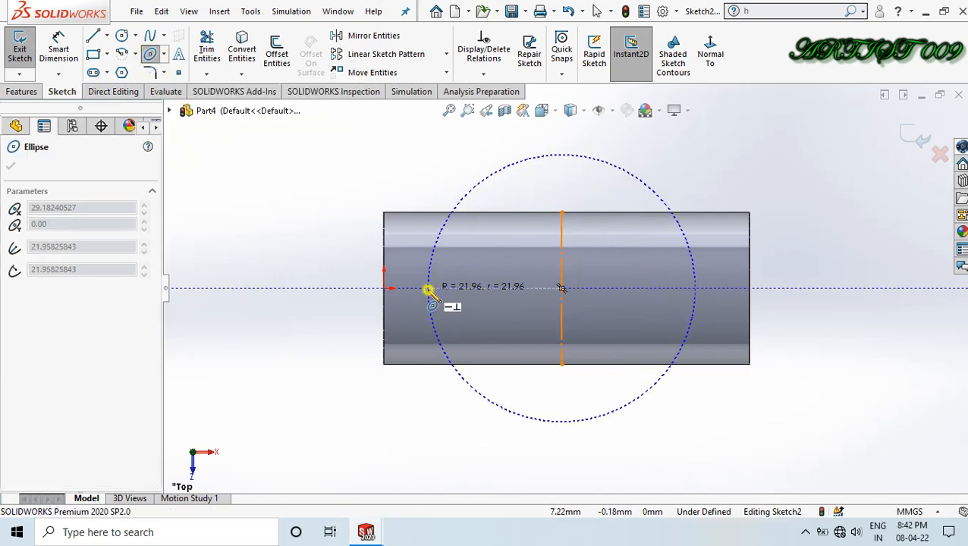
left_click(429, 290)
left_click(446, 240)
Dimension the ellipse's major axis between its two end points to 50 mm.
right_click_drag(811, 393, 800, 342)
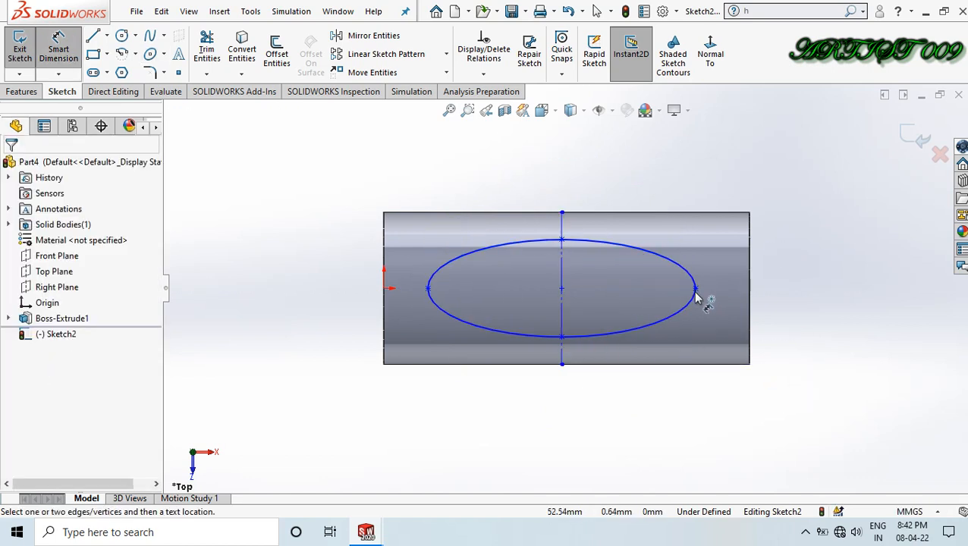
left_click(696, 289)
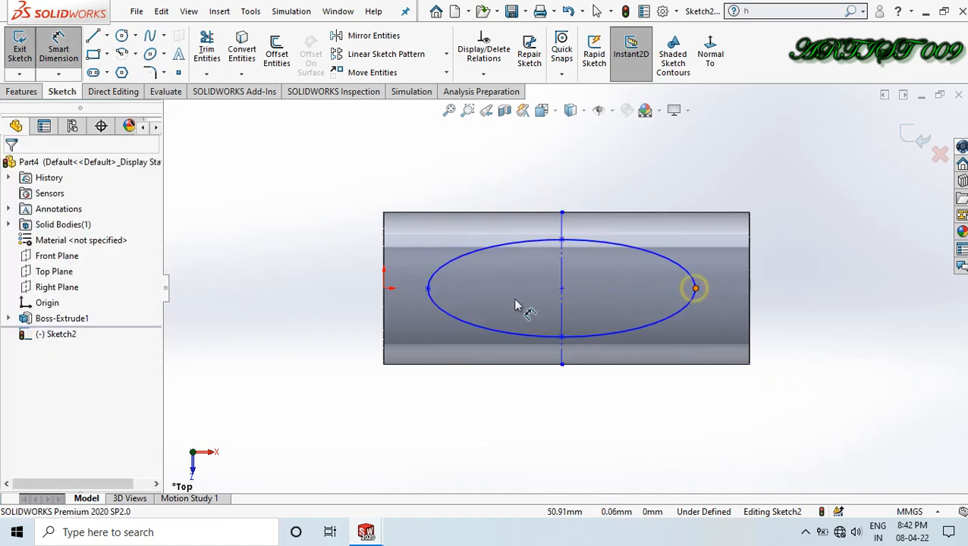
left_click(430, 292)
left_click(502, 439)
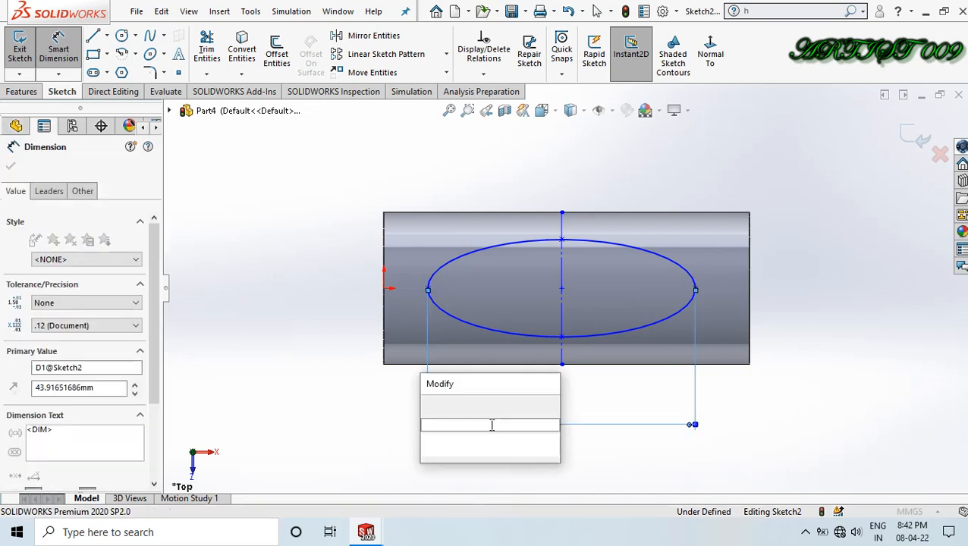
type("50")
key("Return")
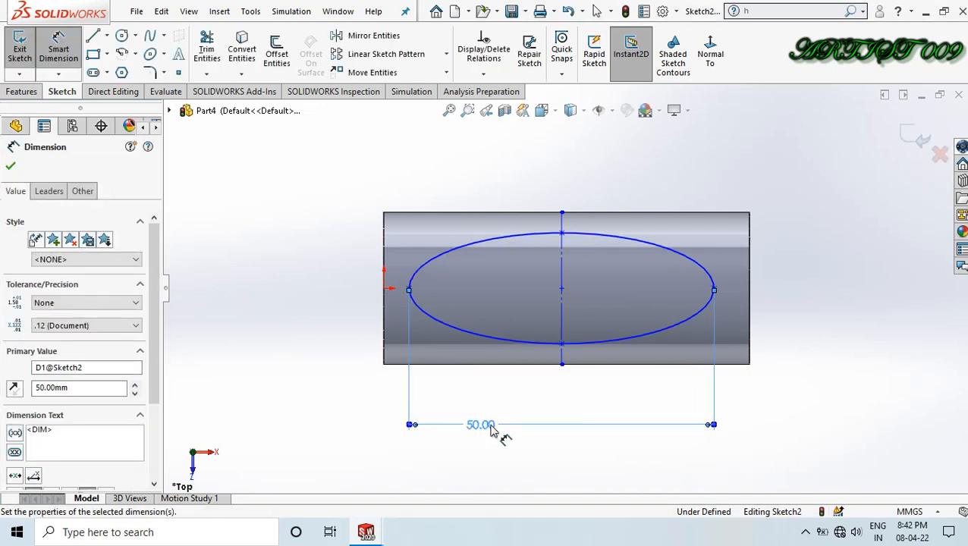
Dimension the ellipse's minor axis between its upper and lower points to 22 mm.
left_click(561, 345)
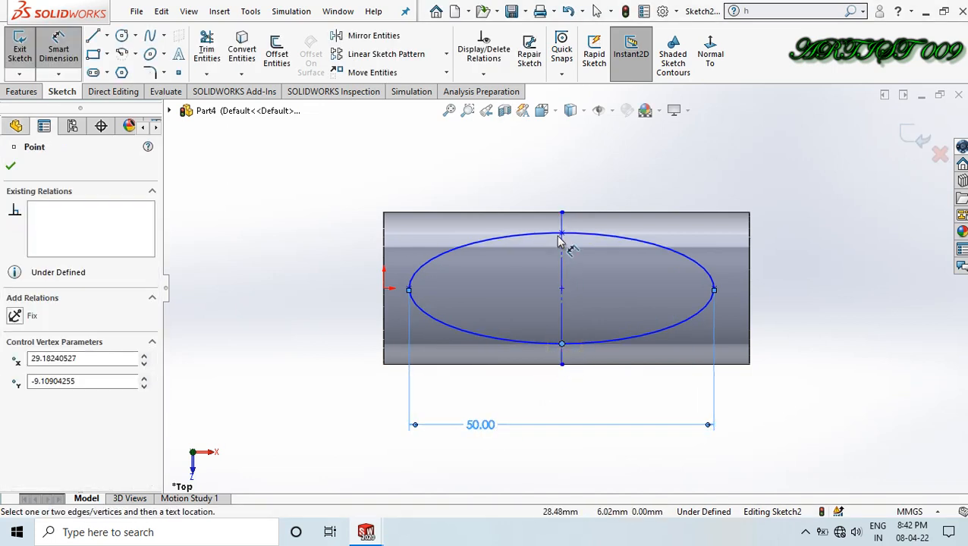
left_click(562, 233)
left_click(839, 299)
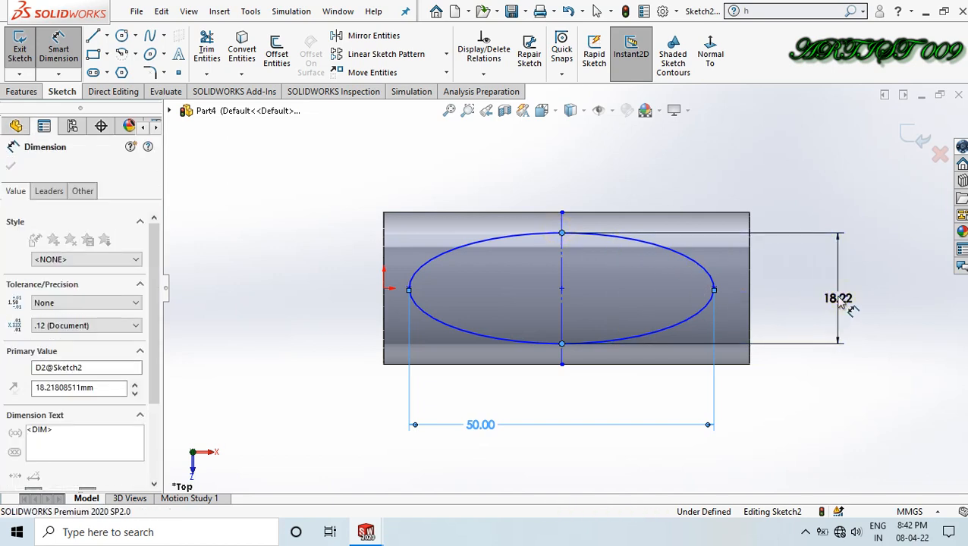
type("22")
key("Return")
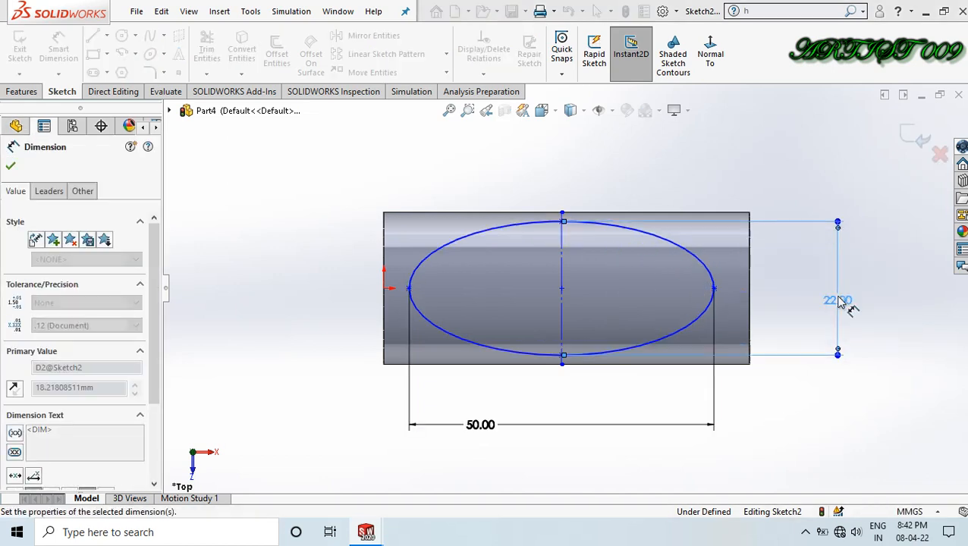
Cut-extrude the ellipse through the cylinder with the Mid Plane end condition and a 60 mm depth.
mouse_move(839, 302)
middle_mouse_down()
mouse_move(805, 322)
mouse_move(830, 309)
middle_mouse_up()
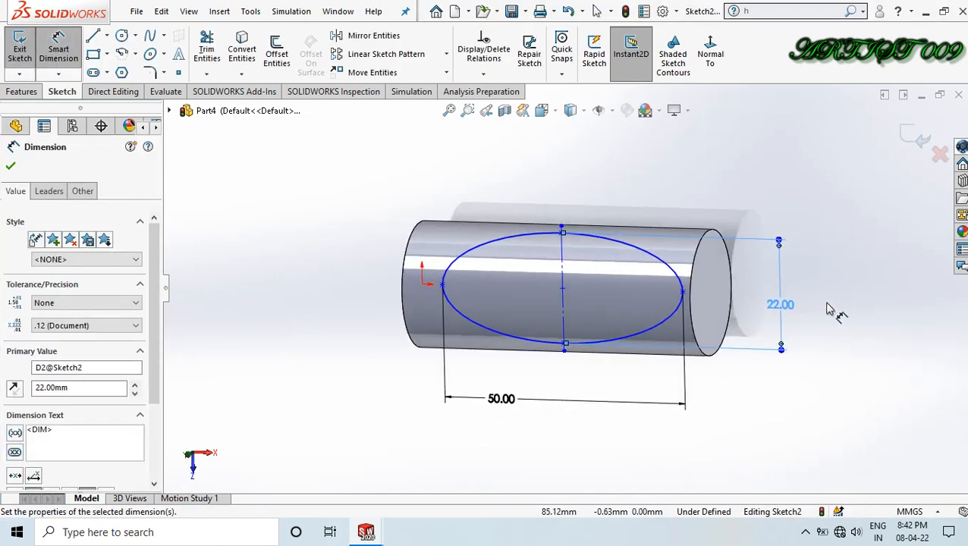
right_click_drag(828, 303, 895, 244)
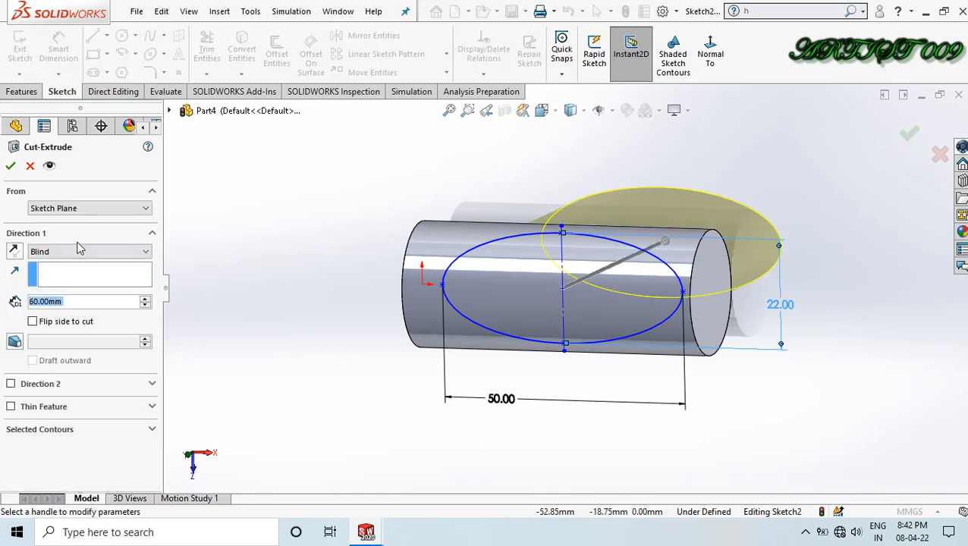
scroll(55, 259, "down", 8)
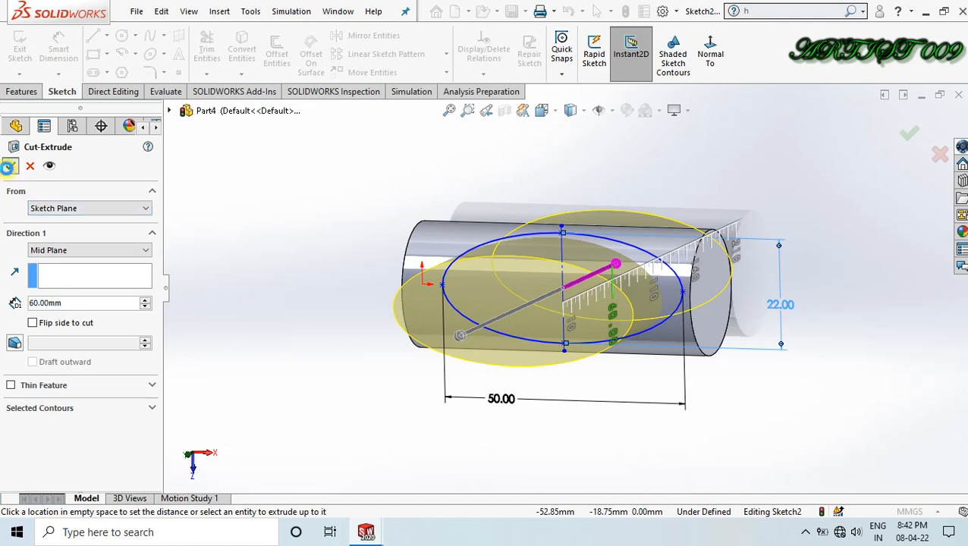
left_click(10, 166)
left_click(642, 161)
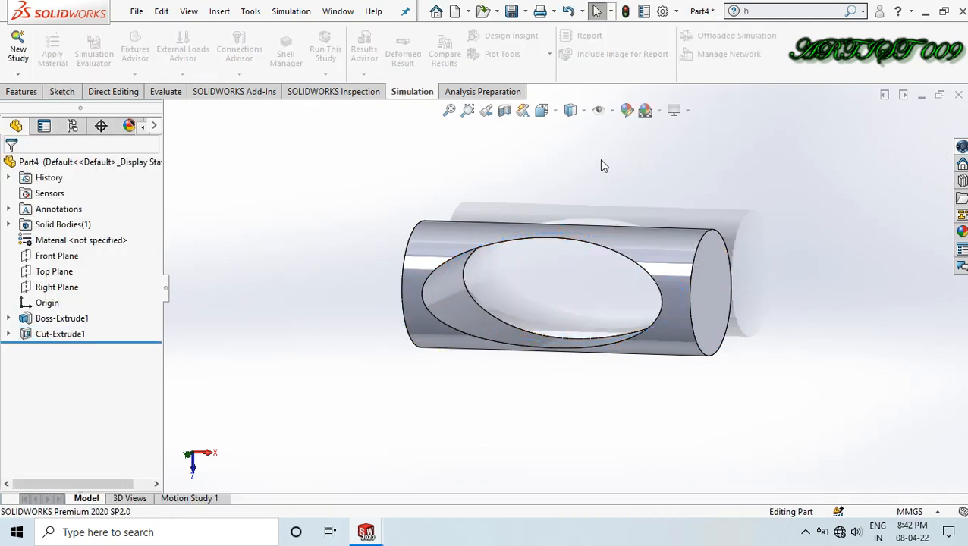
middle_click_drag(564, 154, 505, 410)
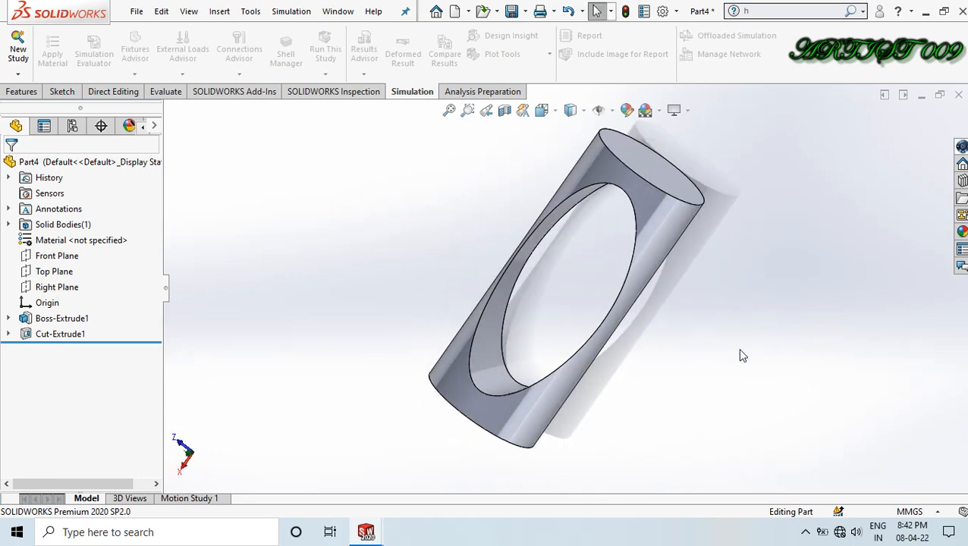
middle_click_drag(705, 372, 549, 262)
middle_click_drag(686, 328, 288, 357)
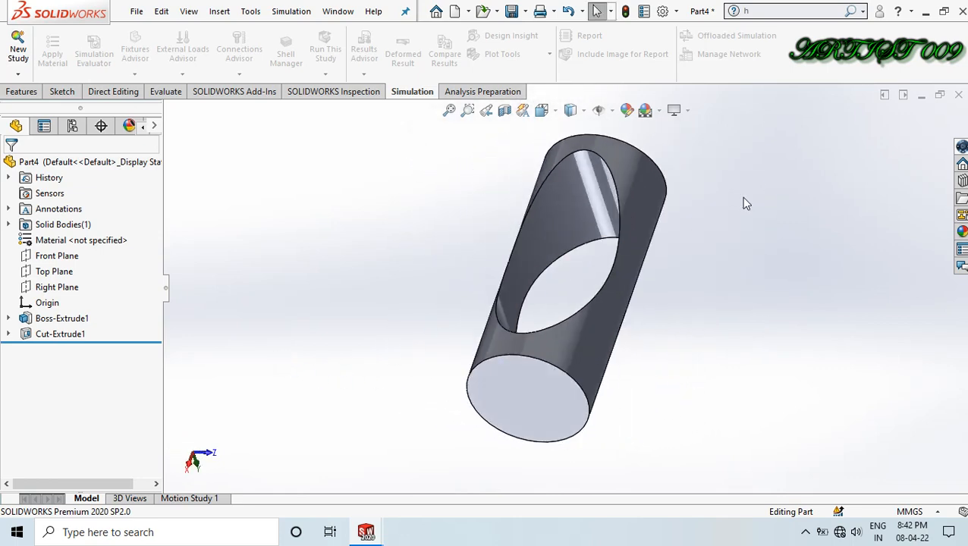
middle_click_drag(713, 151, 744, 421)
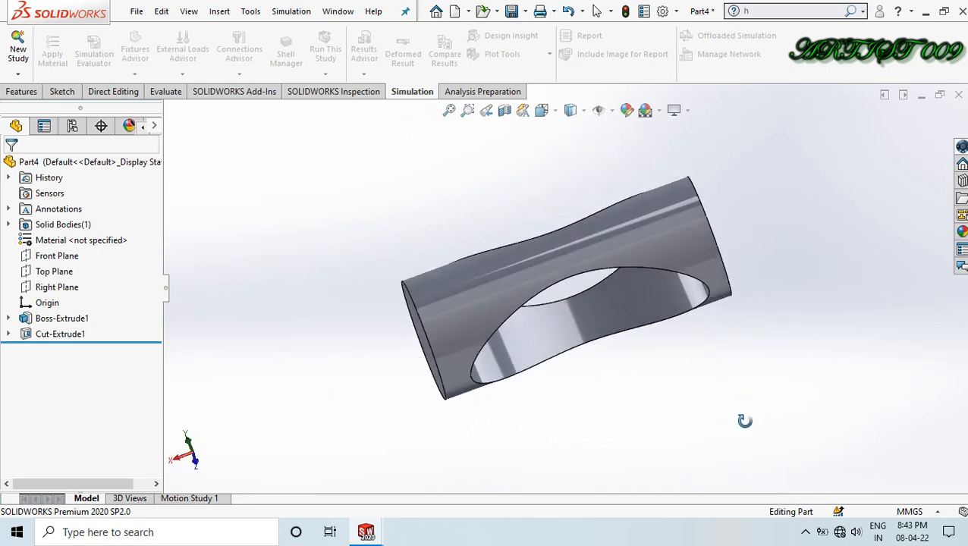
middle_click_drag(757, 207, 593, 265)
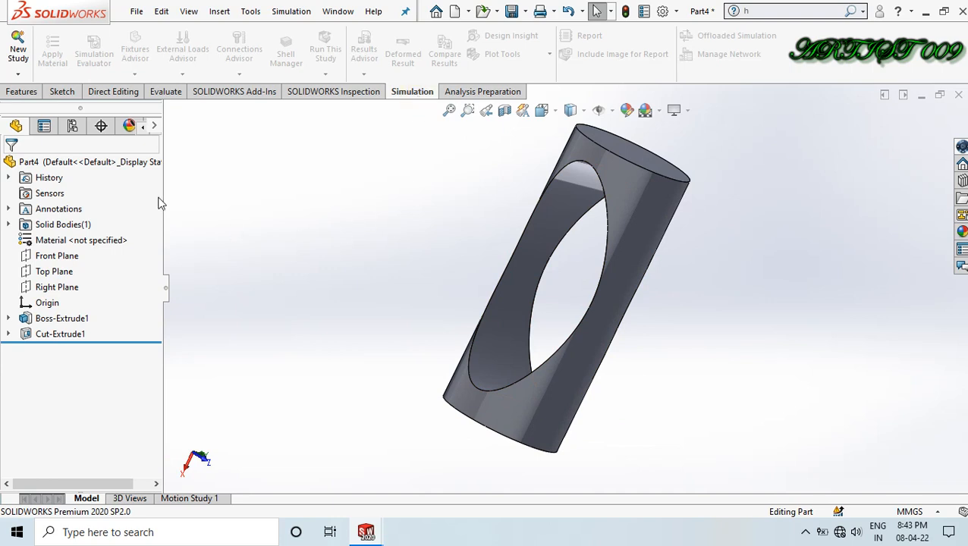
Create a new static simulation study named "compressive test".
left_click(18, 52)
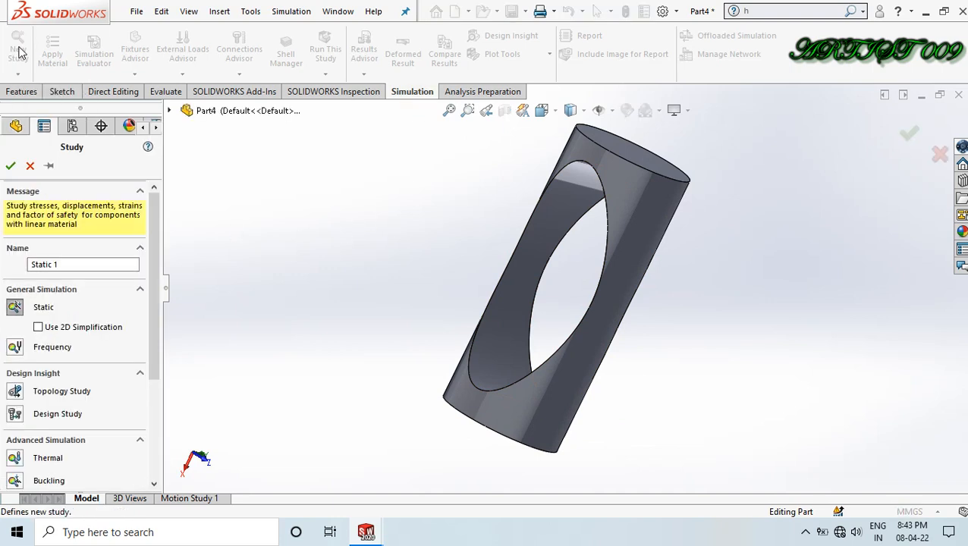
left_click(70, 263)
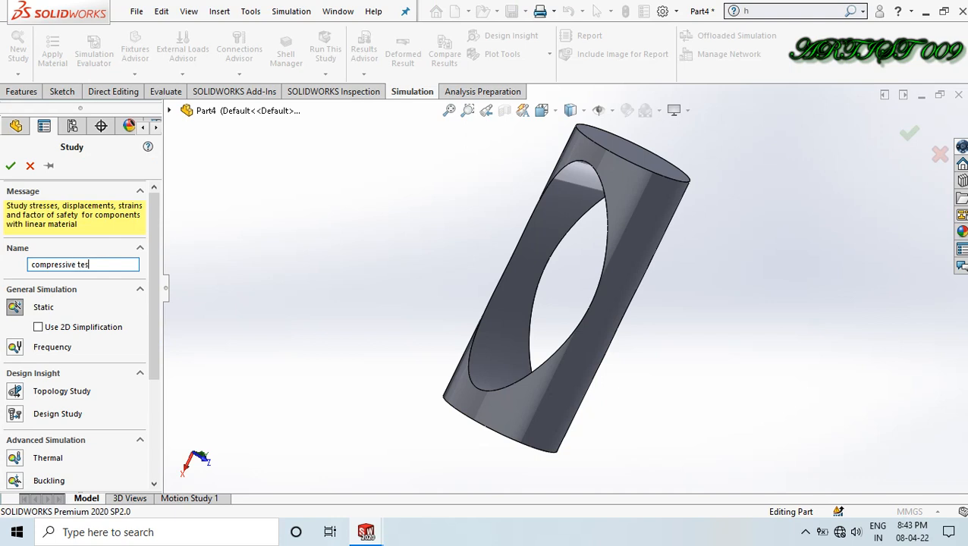
left_click(10, 168)
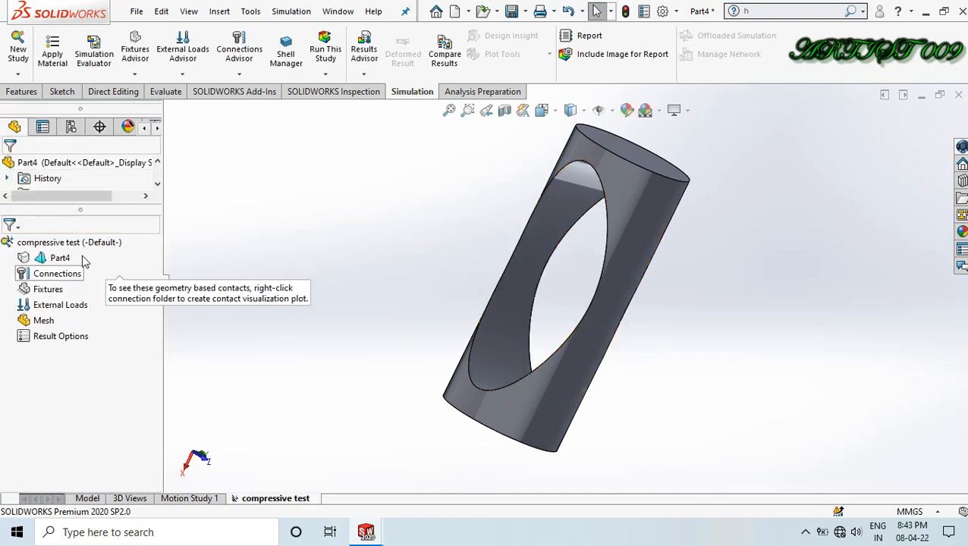
Apply Alloy Steel from the SOLIDWORKS Materials steel library to the part in the compressive test study.
right_click(41, 258)
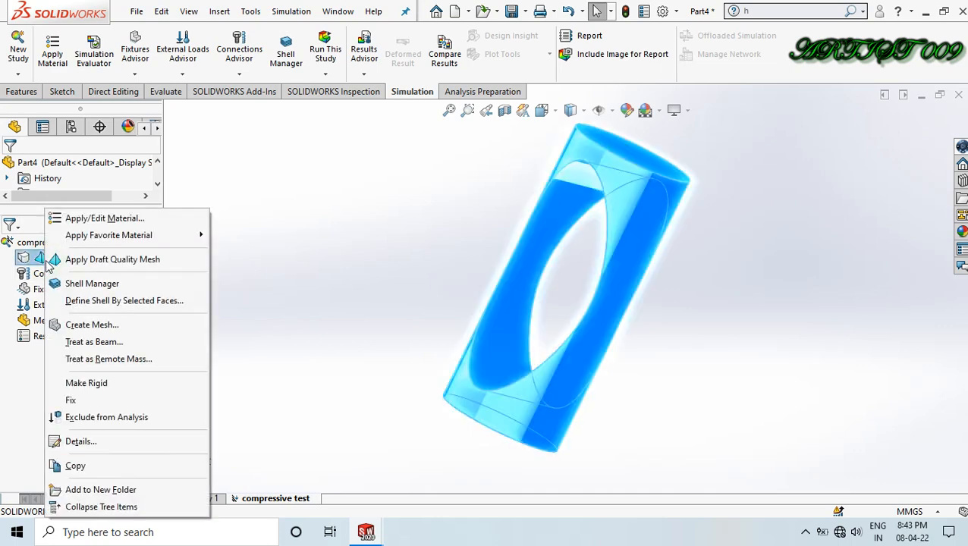
left_click(91, 219)
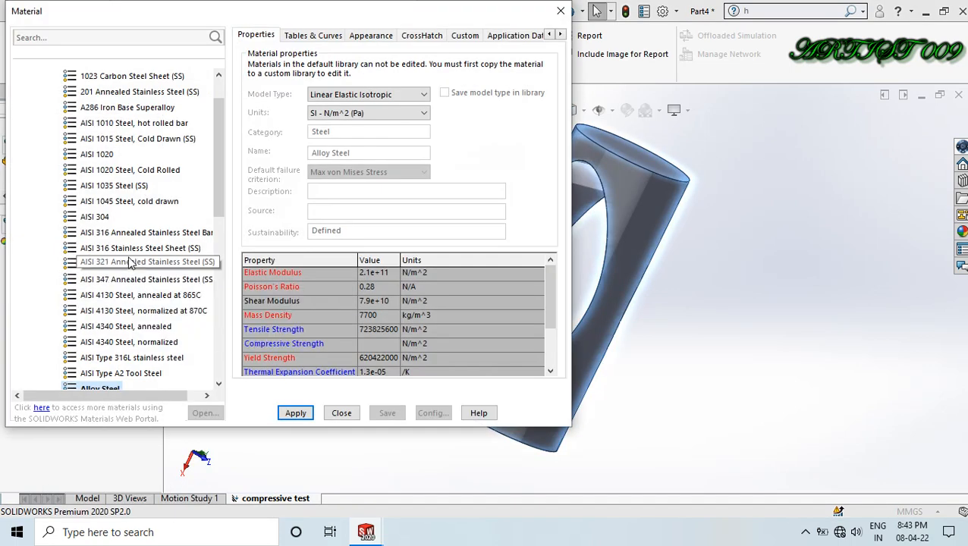
scroll(129, 262, "up", 1)
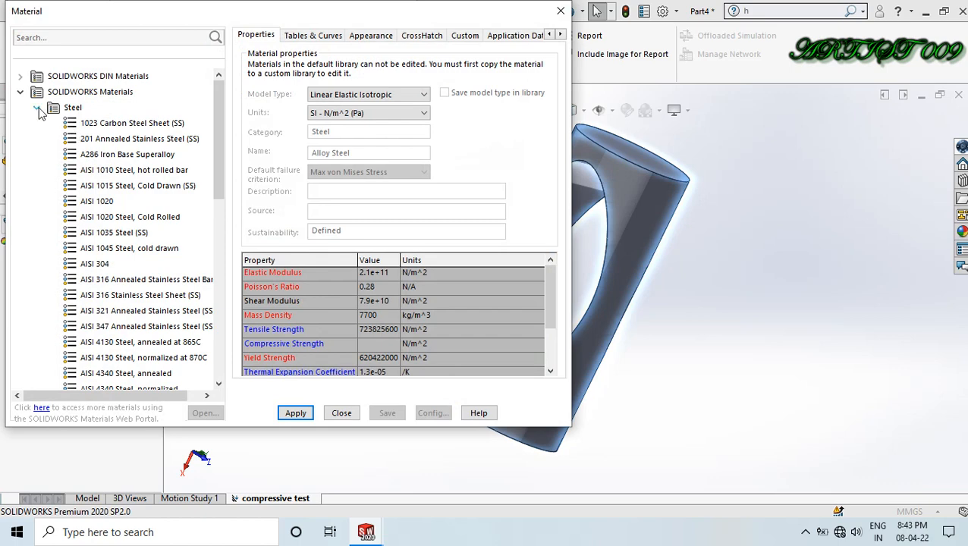
scroll(151, 240, "down", 2)
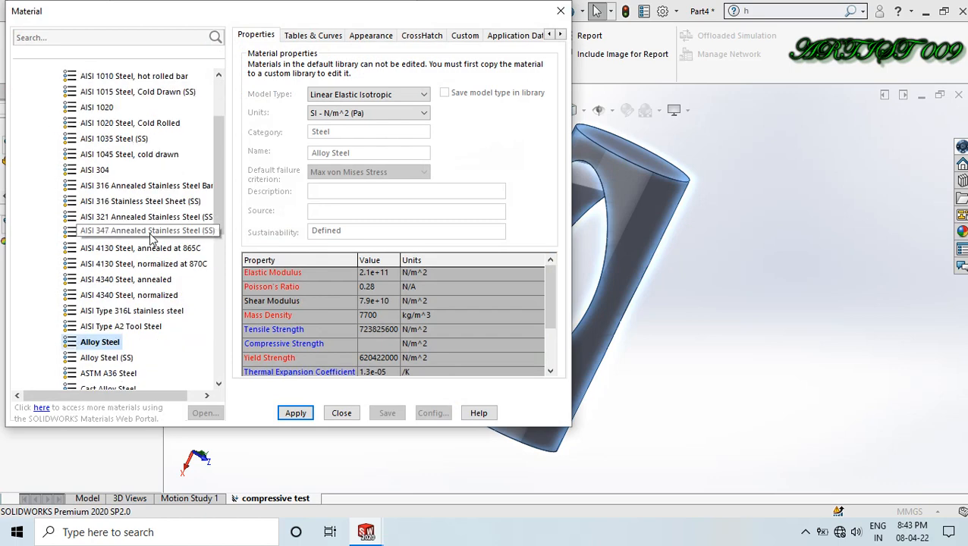
left_click(125, 359)
left_click(106, 345)
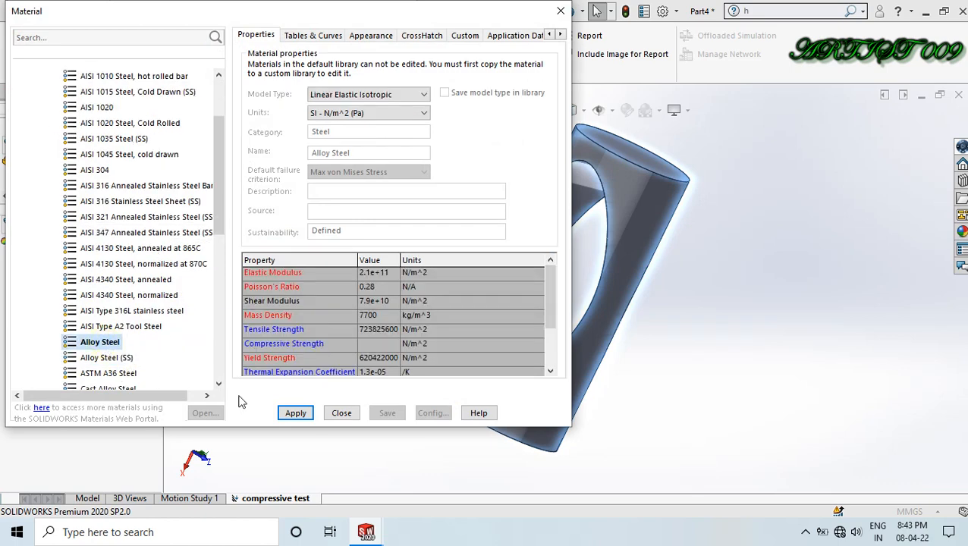
left_click(295, 413)
left_click(341, 414)
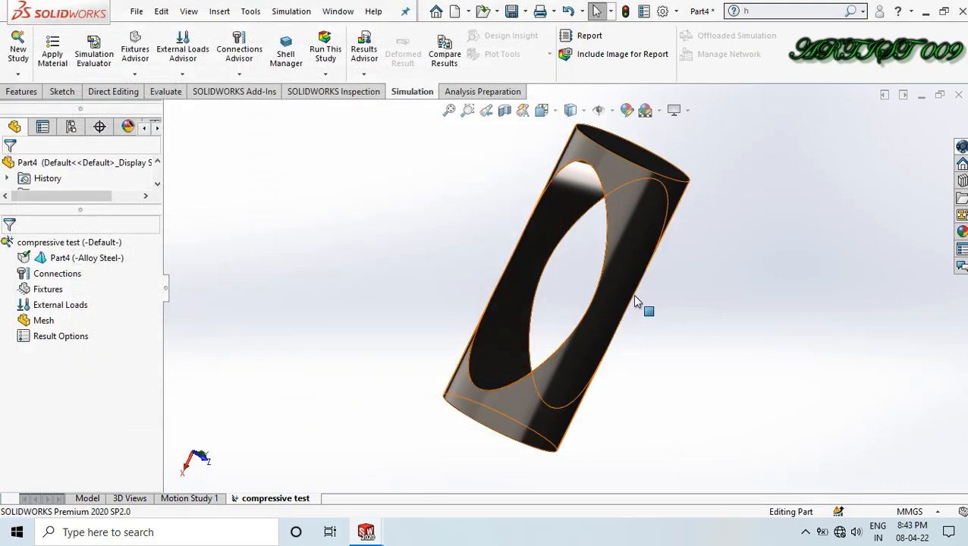
Add a Fixed Geometry fixture to the circular end face at the cylinder's lower end.
middle_click_drag(721, 160, 322, 286)
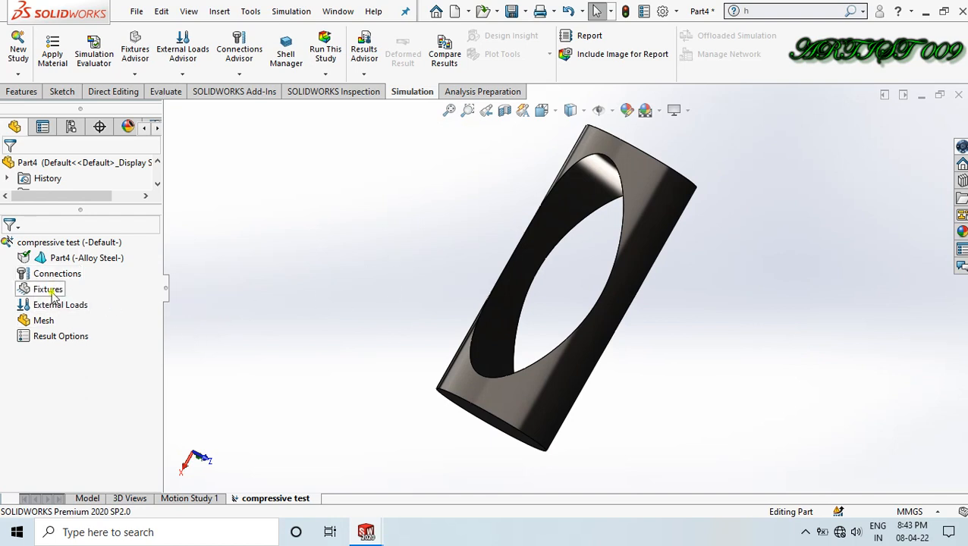
left_click(48, 290)
right_click(43, 295)
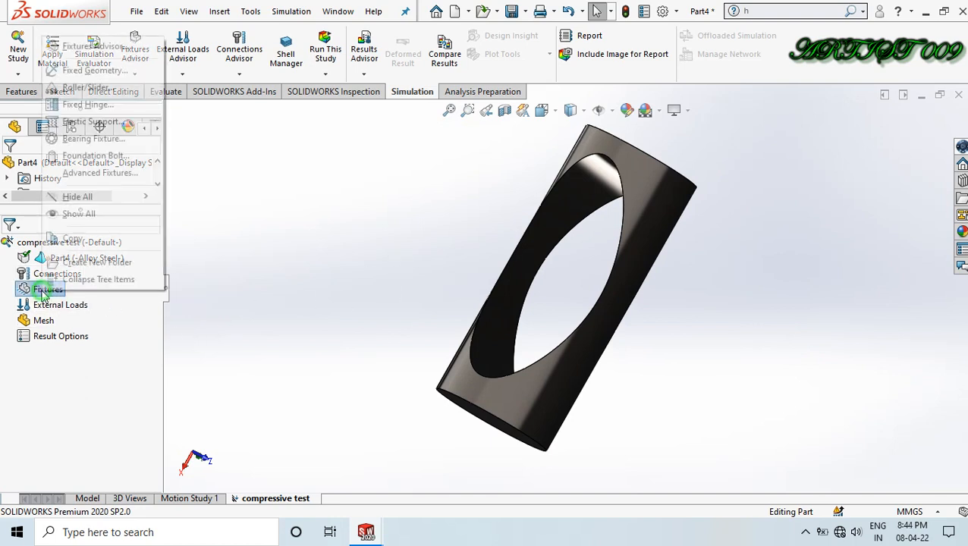
left_click(65, 69)
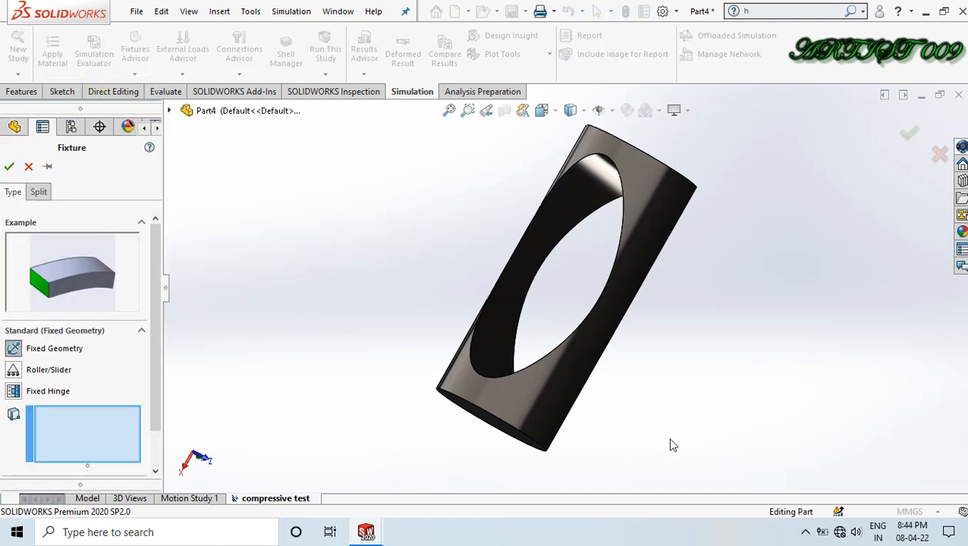
middle_click_drag(665, 416, 687, 346)
left_click(516, 372)
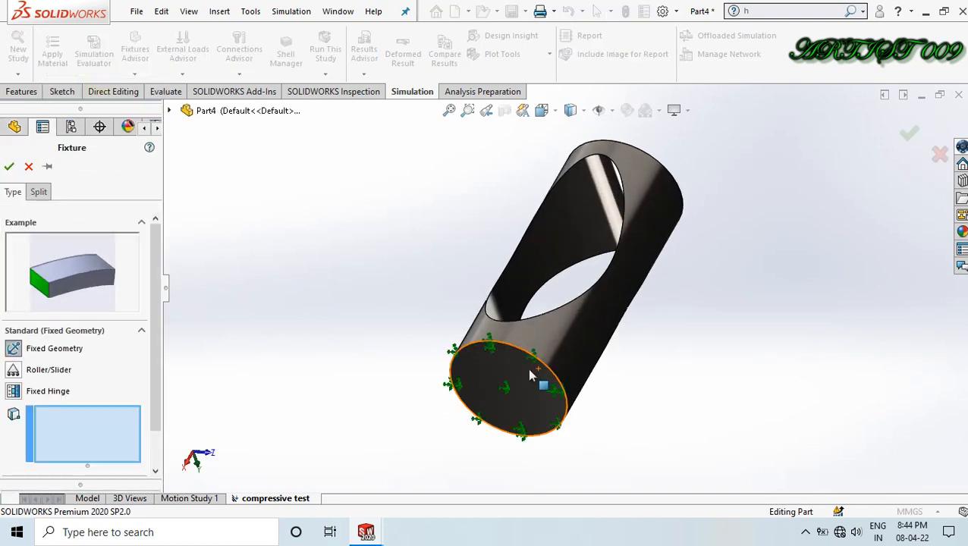
left_click(9, 166)
Apply a 7000 N normal force in SI units to the circular end face opposite the fixed end.
middle_click_drag(734, 225, 720, 310)
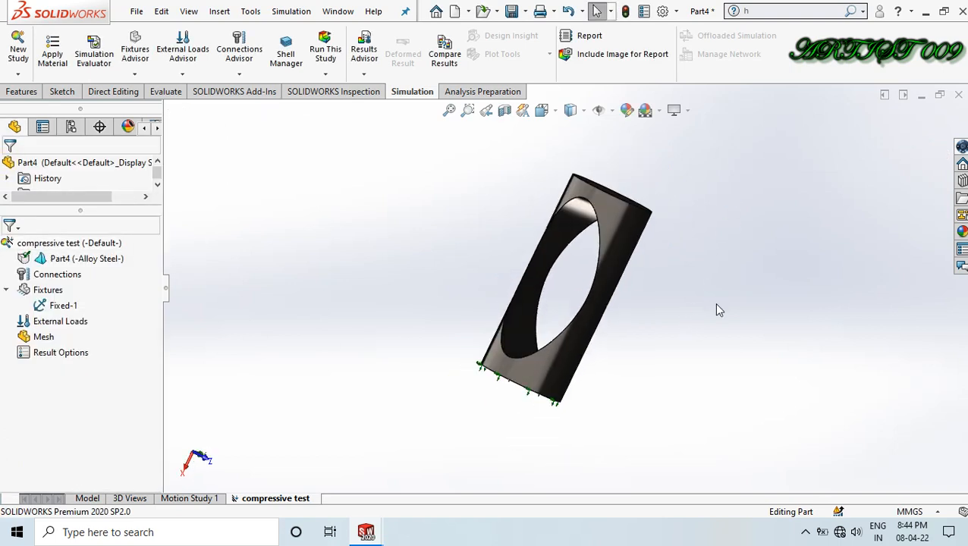
right_click(42, 327)
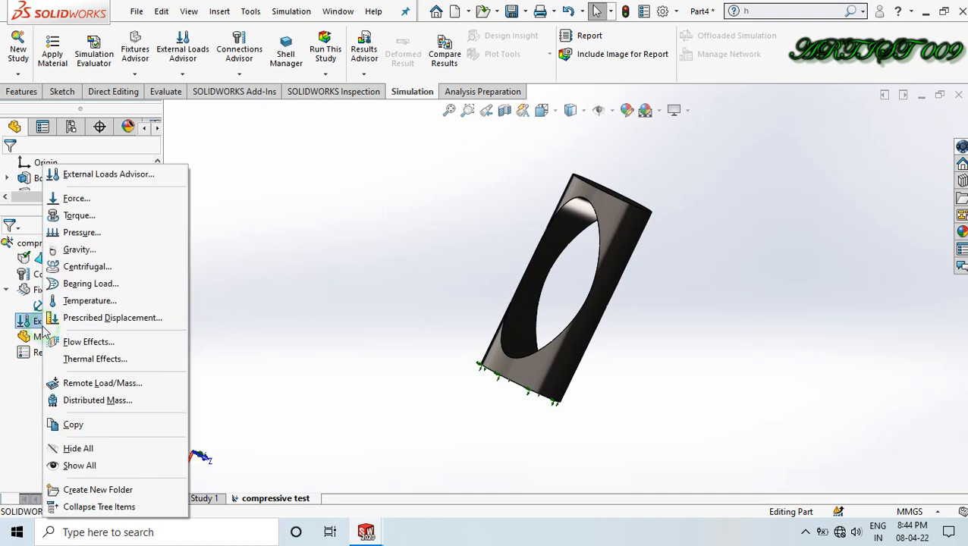
left_click(111, 200)
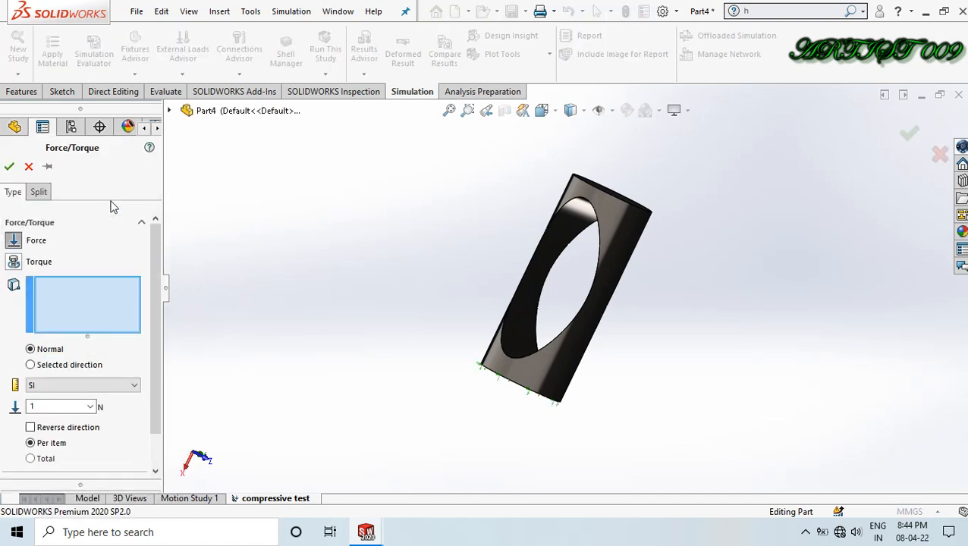
left_click(65, 407)
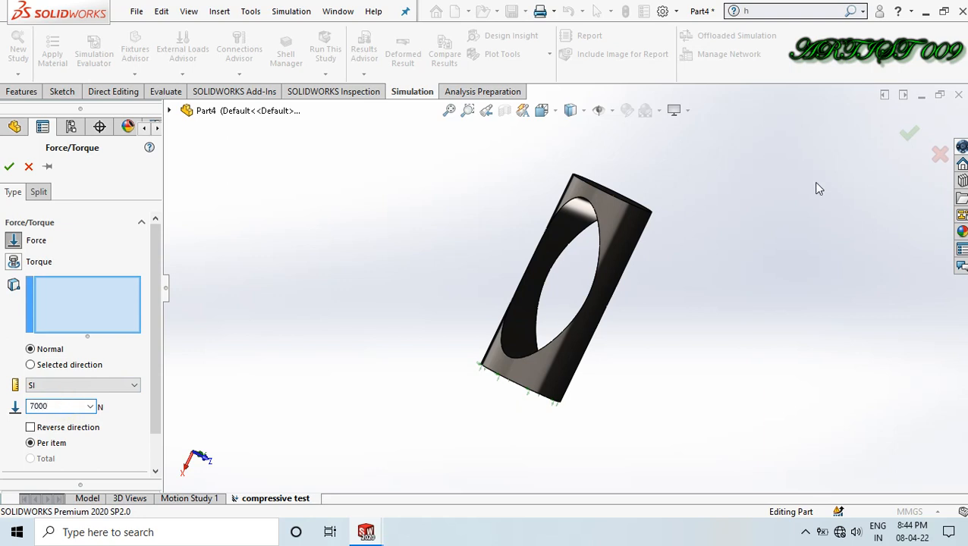
middle_click_drag(765, 220, 701, 242)
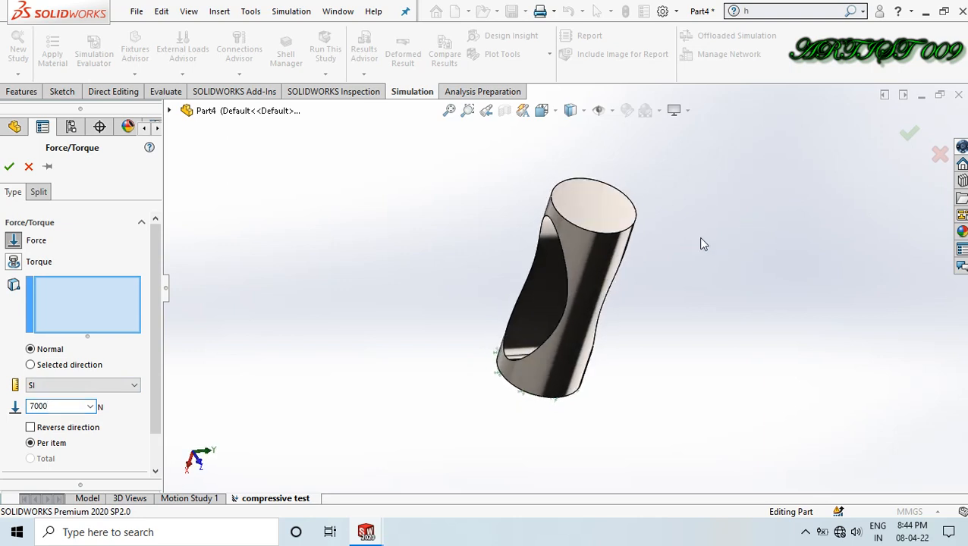
left_click(604, 203)
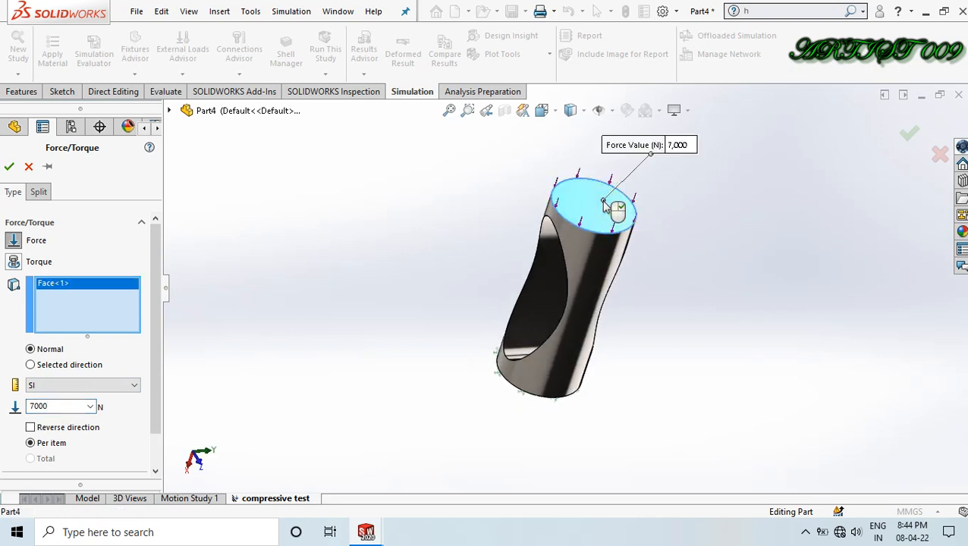
left_click(121, 388)
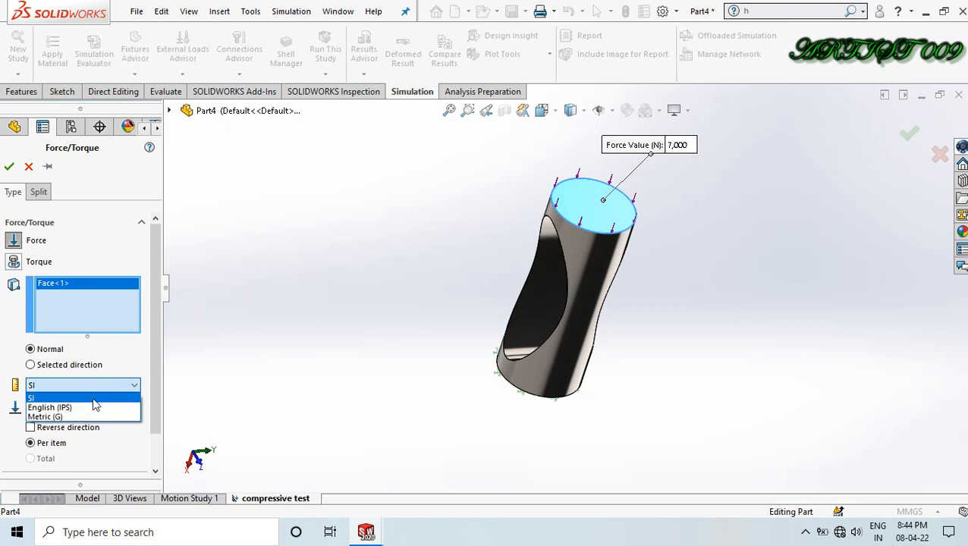
left_click(95, 398)
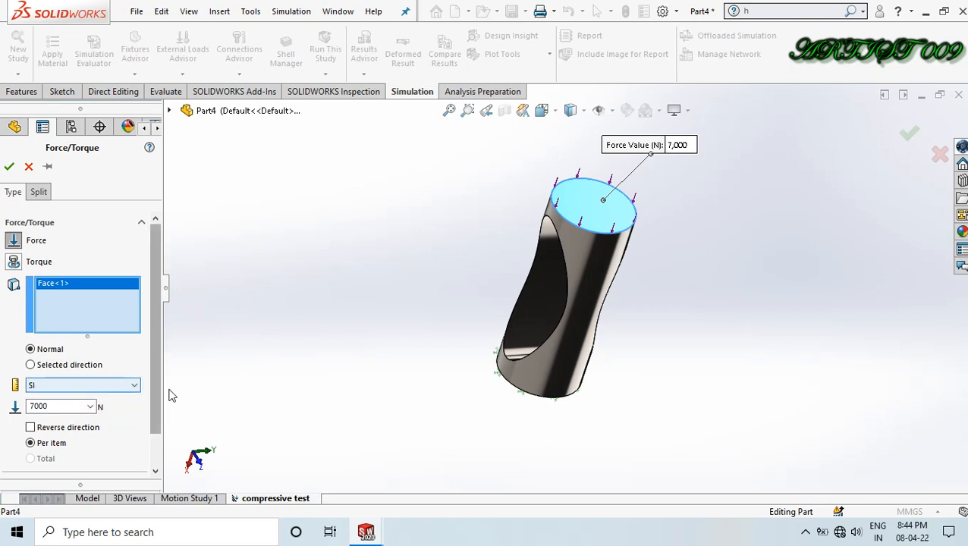
scroll(151, 391, "down", 1)
scroll(152, 392, "up", 1)
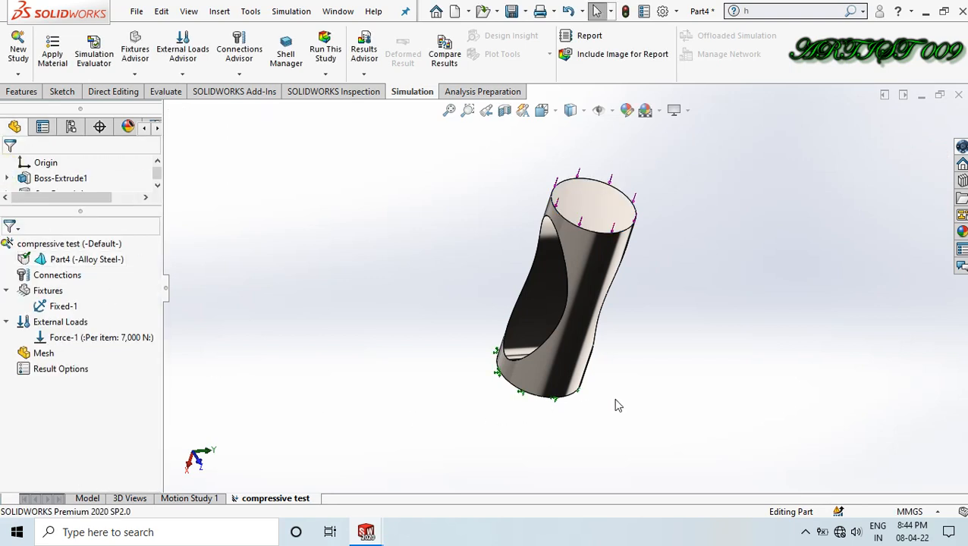
Mesh the part with a curvature-based mesh, keeping the default mesh density.
middle_click_drag(657, 331, 712, 299)
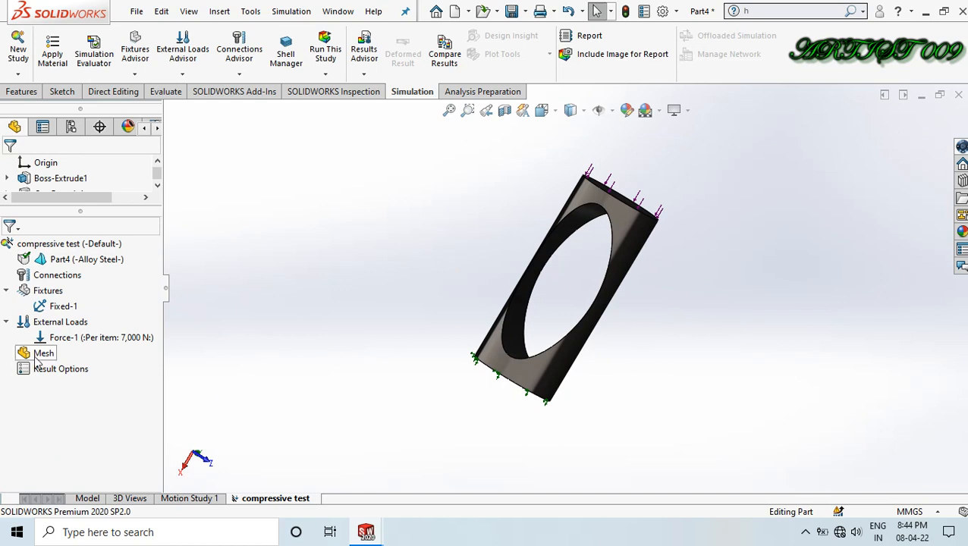
right_click(36, 361)
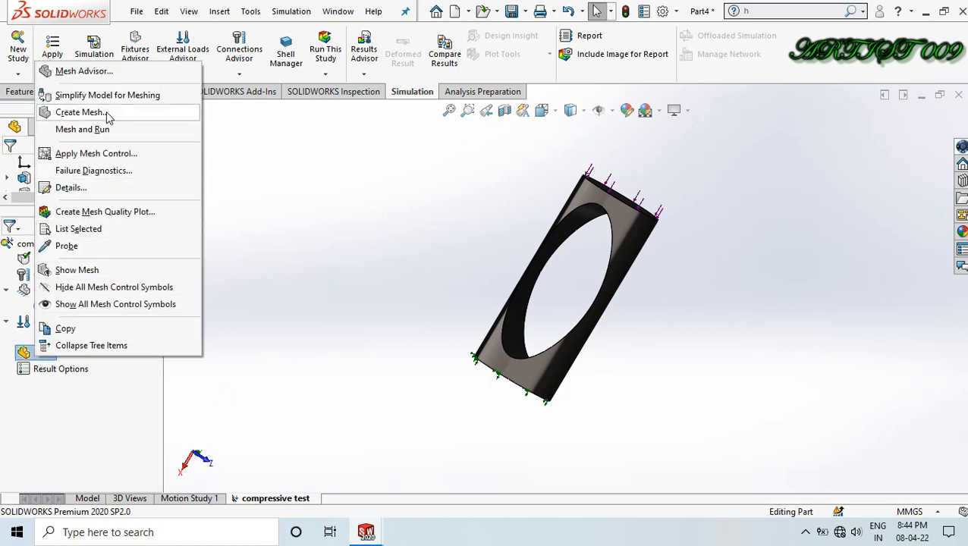
left_click(80, 113)
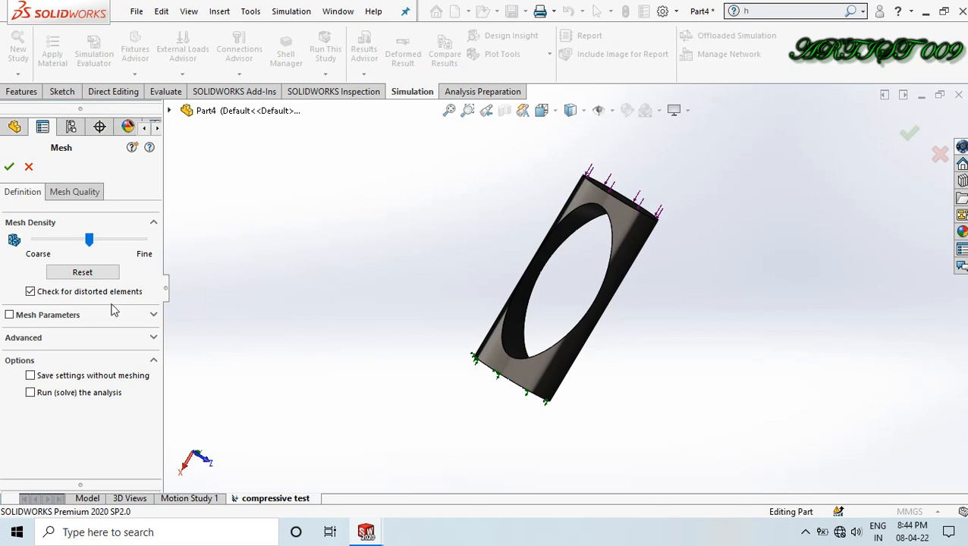
left_click(9, 315)
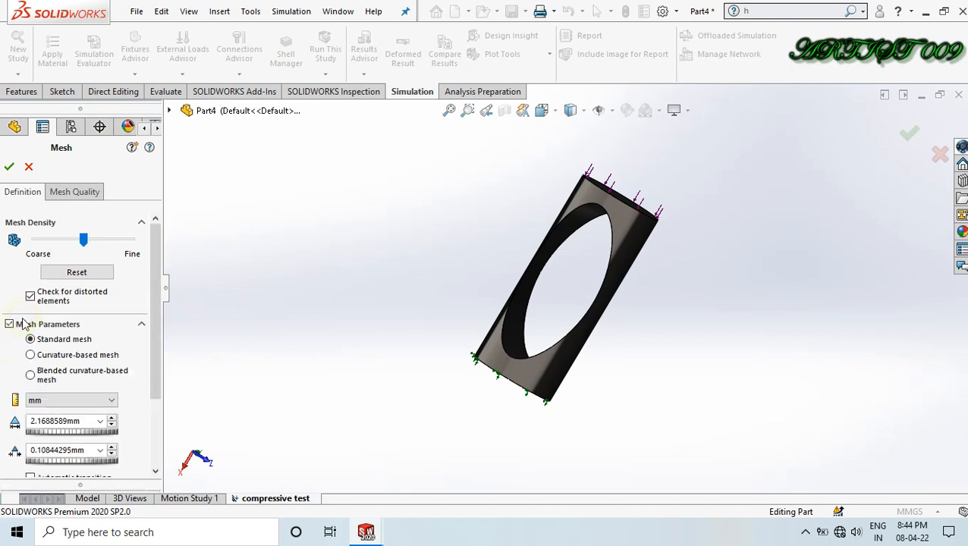
left_click(57, 357)
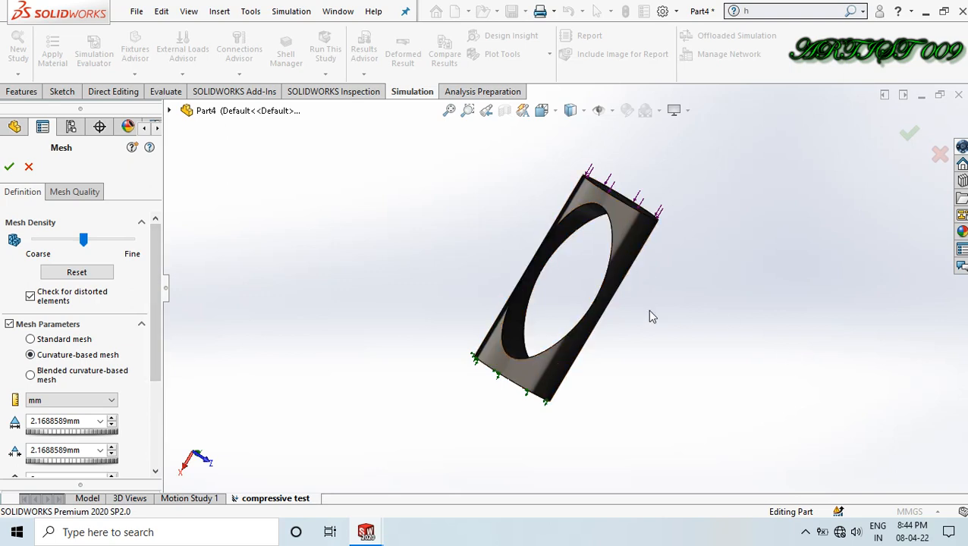
middle_click_drag(726, 358, 491, 224)
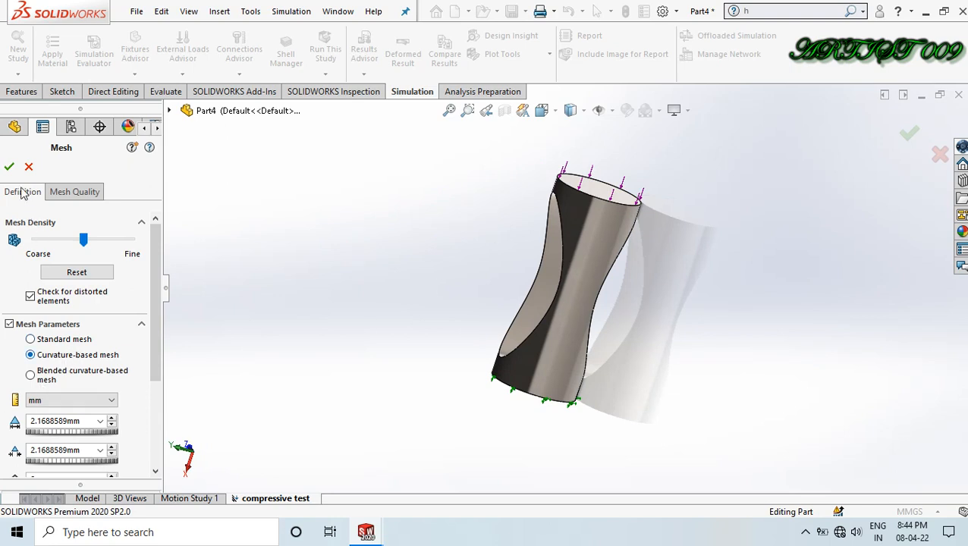
left_click(9, 167)
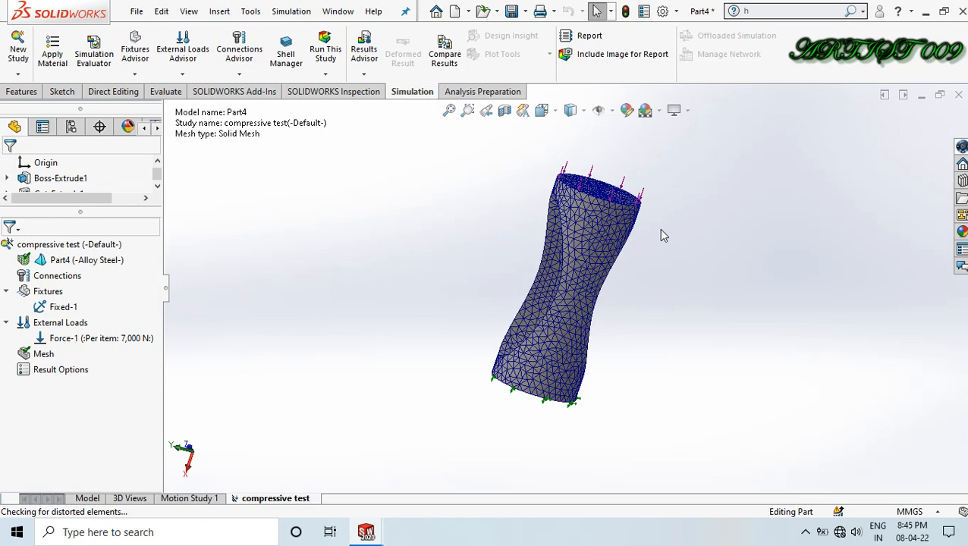
Set the static study's solver to Large Problem Direct Sparse and run the compressive test study.
middle_click_drag(662, 235, 706, 250)
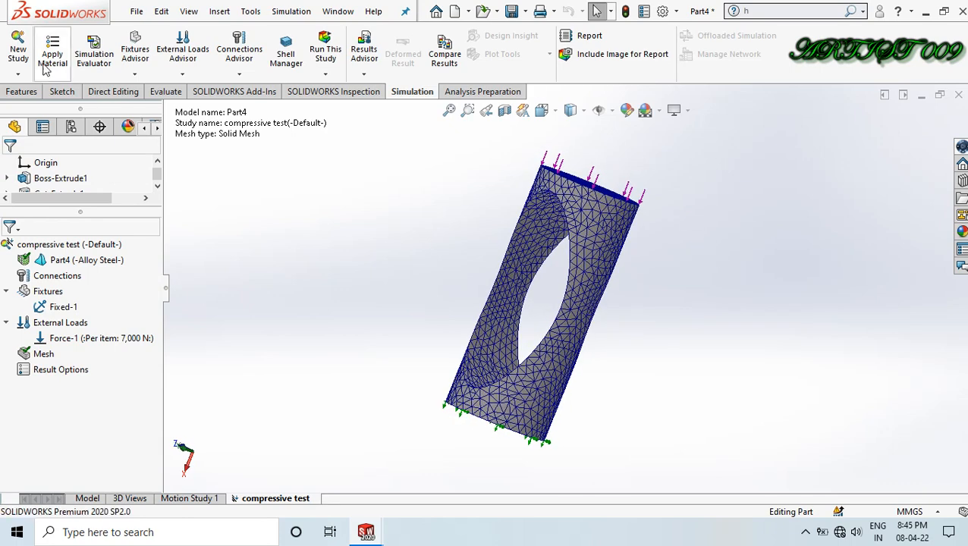
left_click(17, 74)
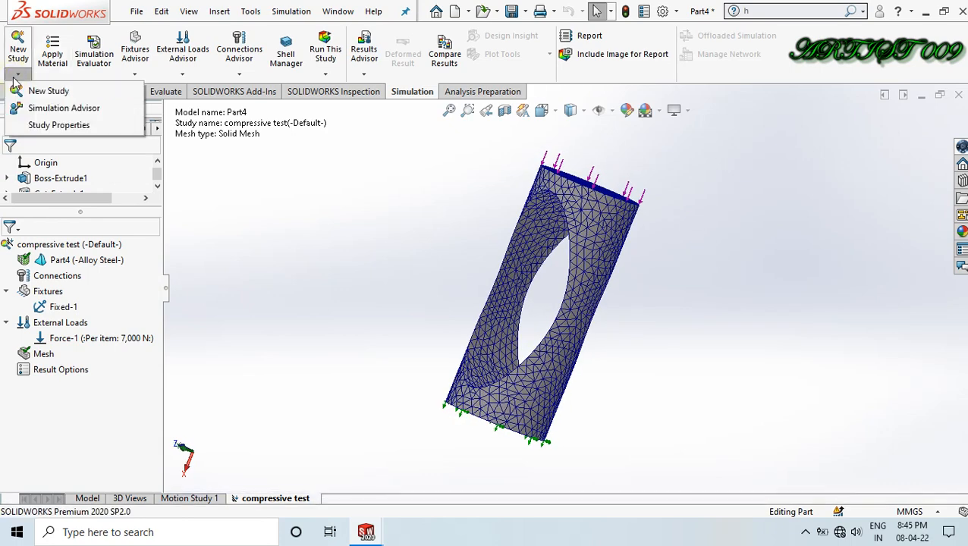
left_click(60, 126)
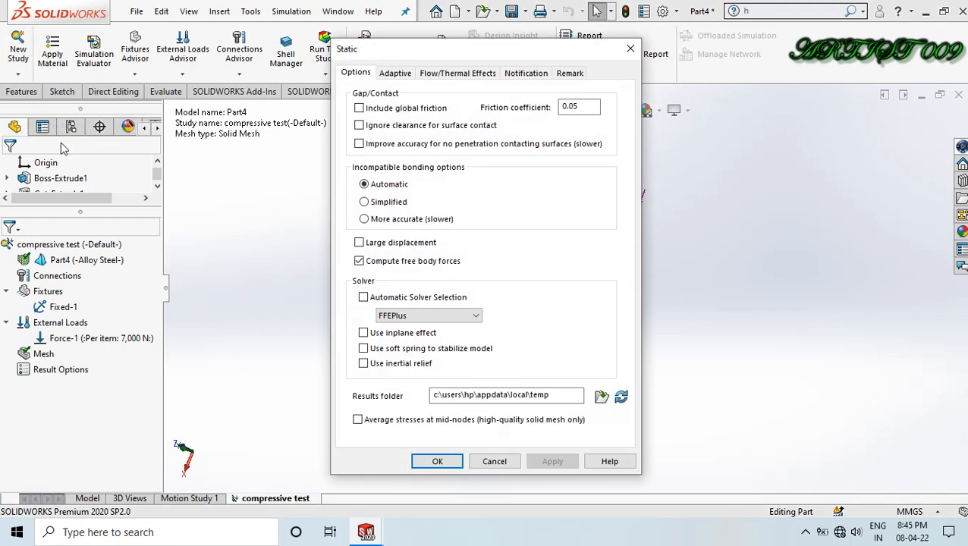
left_click(427, 318)
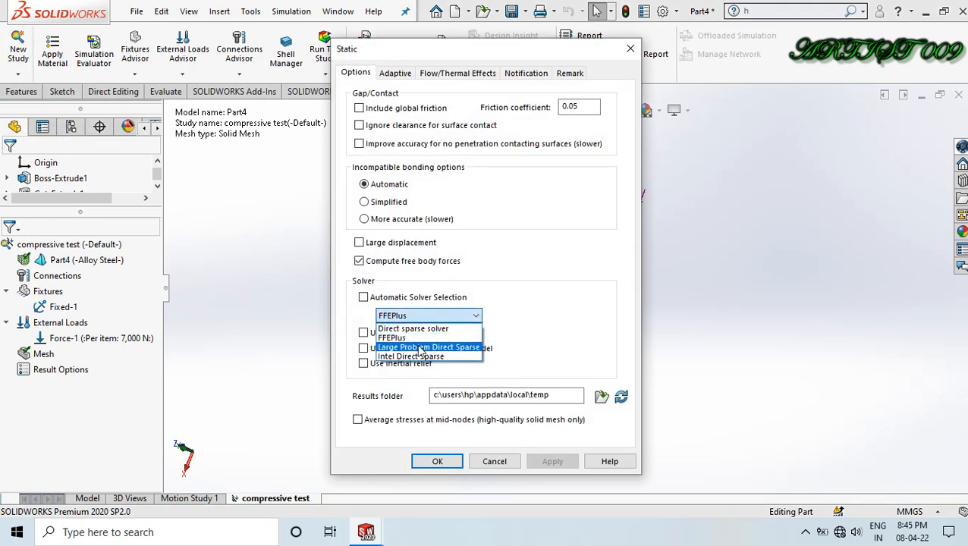
left_click(420, 348)
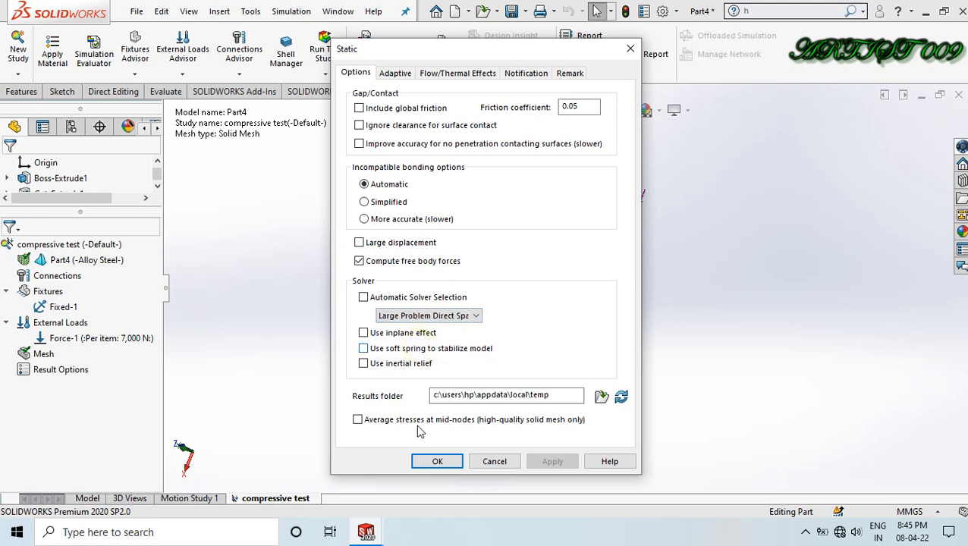
left_click(434, 462)
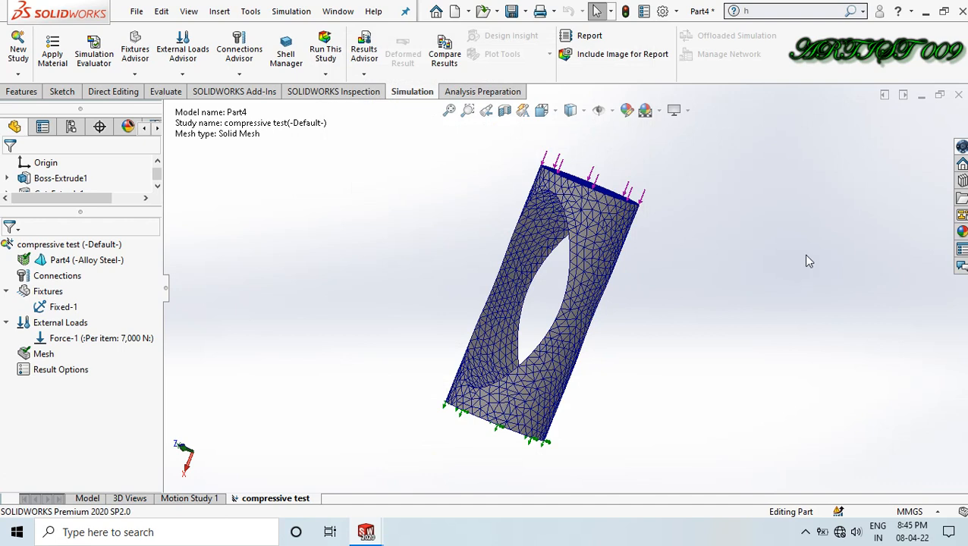
left_click(325, 44)
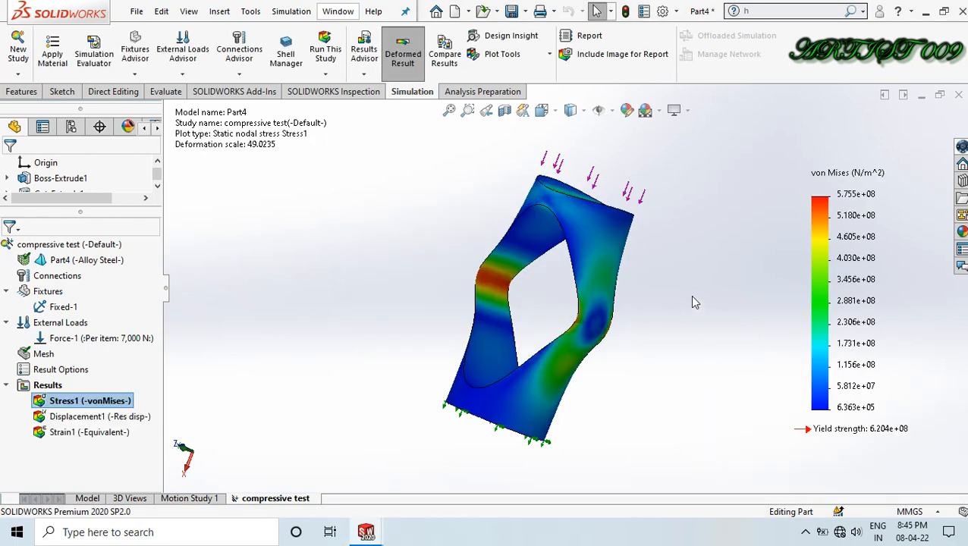
Show the minimum and maximum annotations on the von Mises stress plot and set its number format to floating.
mouse_move(706, 304)
middle_mouse_down()
mouse_move(704, 442)
mouse_move(696, 421)
mouse_move(719, 306)
middle_mouse_up()
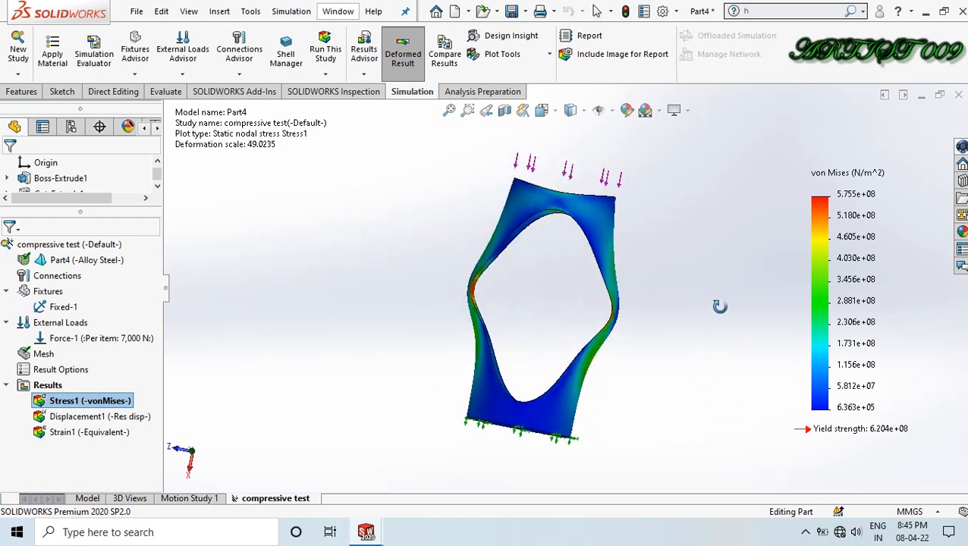
double_click(833, 230)
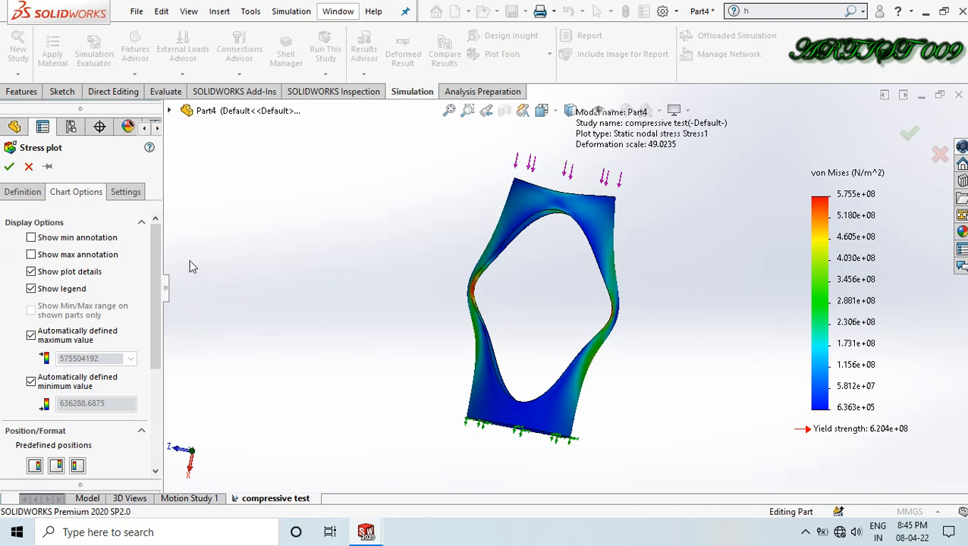
left_click(32, 238)
left_click(31, 254)
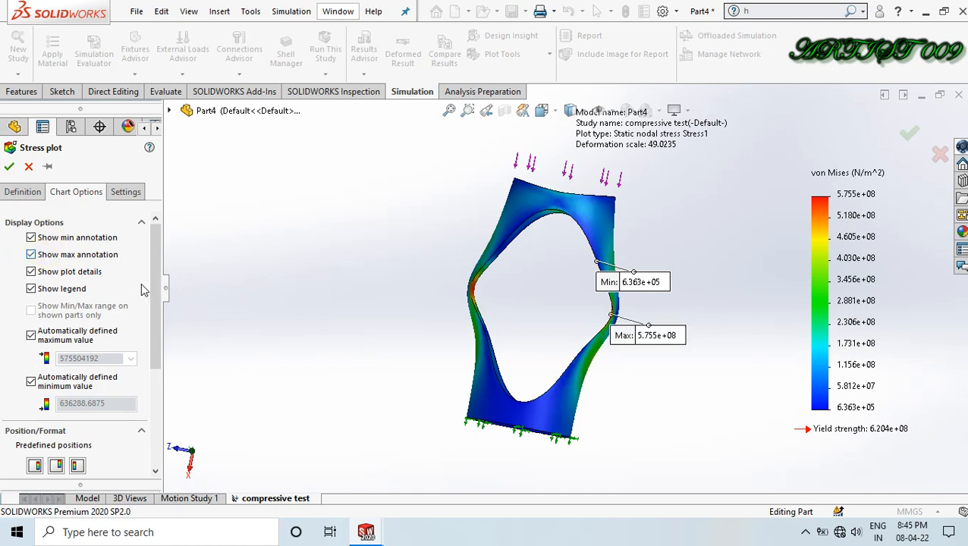
left_click_drag(155, 296, 154, 391)
left_click(127, 379)
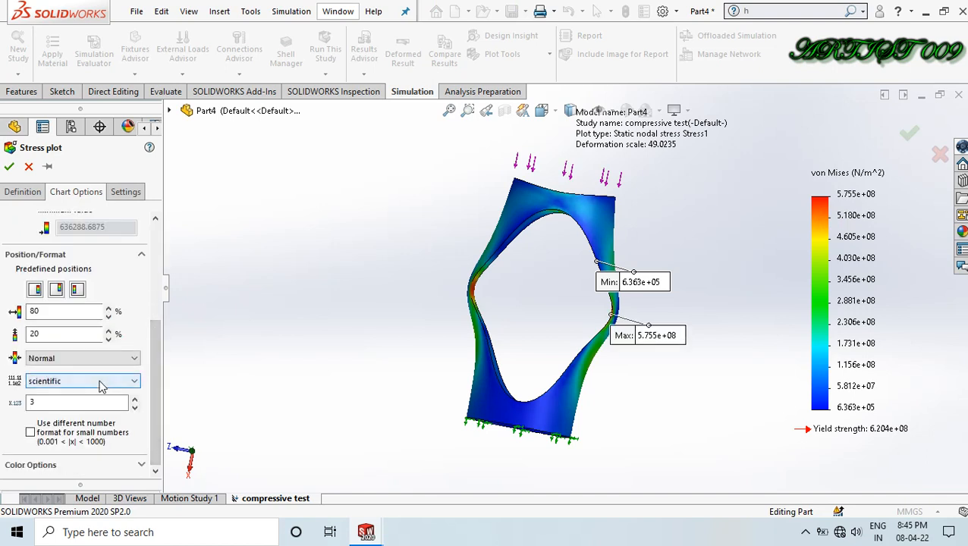
left_click(84, 402)
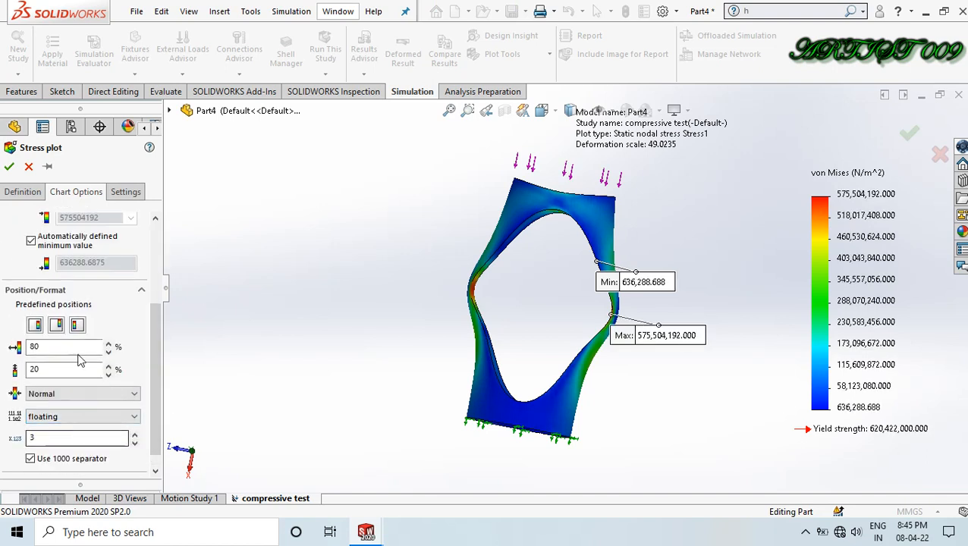
Set the von Mises stress plot's units to N/mm^2 (MPa).
left_click(23, 192)
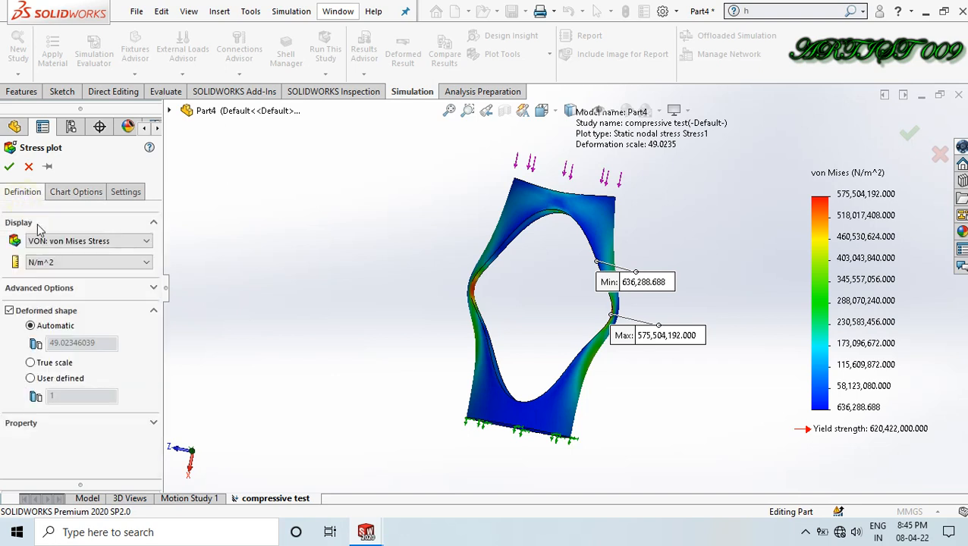
left_click(57, 263)
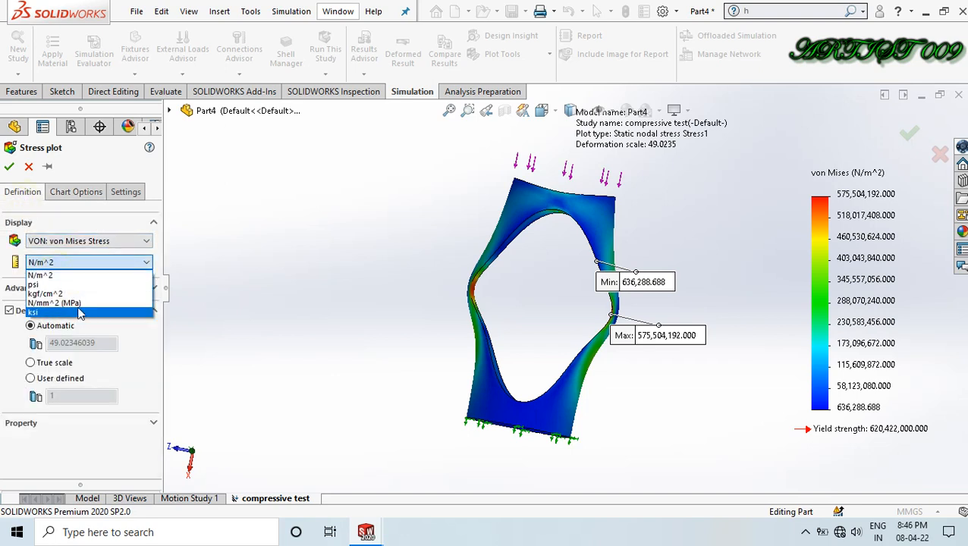
left_click(76, 303)
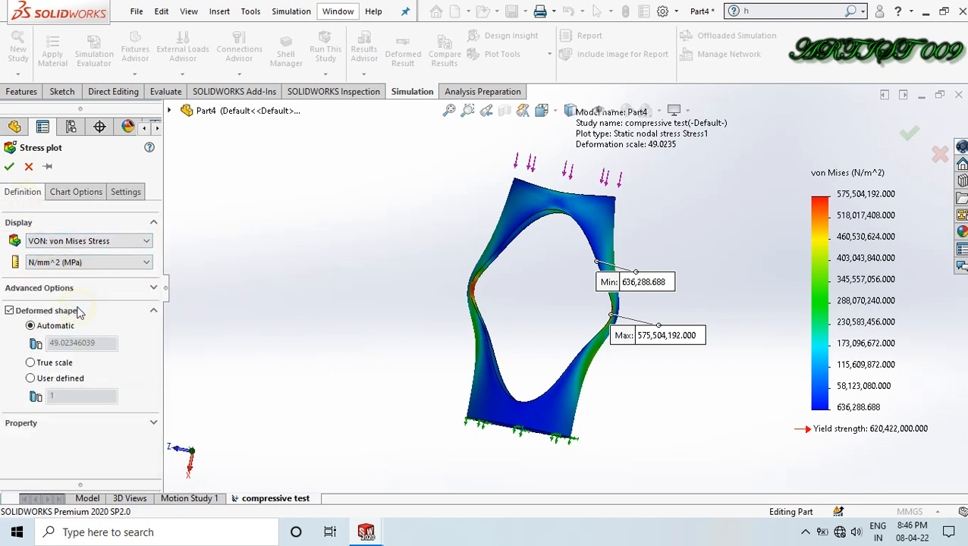
left_click(9, 166)
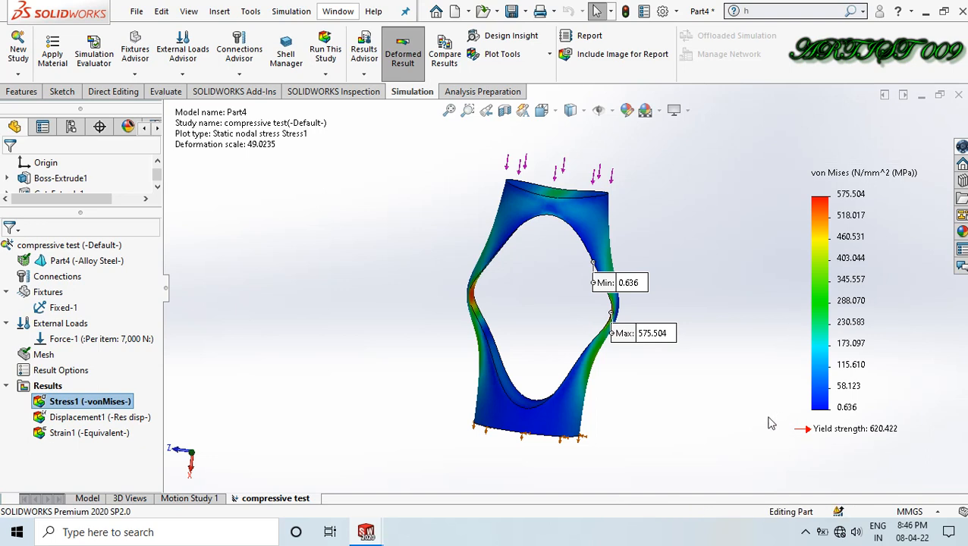
Animate the von Mises stress plot using 25 frames.
left_click_drag(768, 417, 895, 442)
middle_click_drag(714, 254, 723, 301)
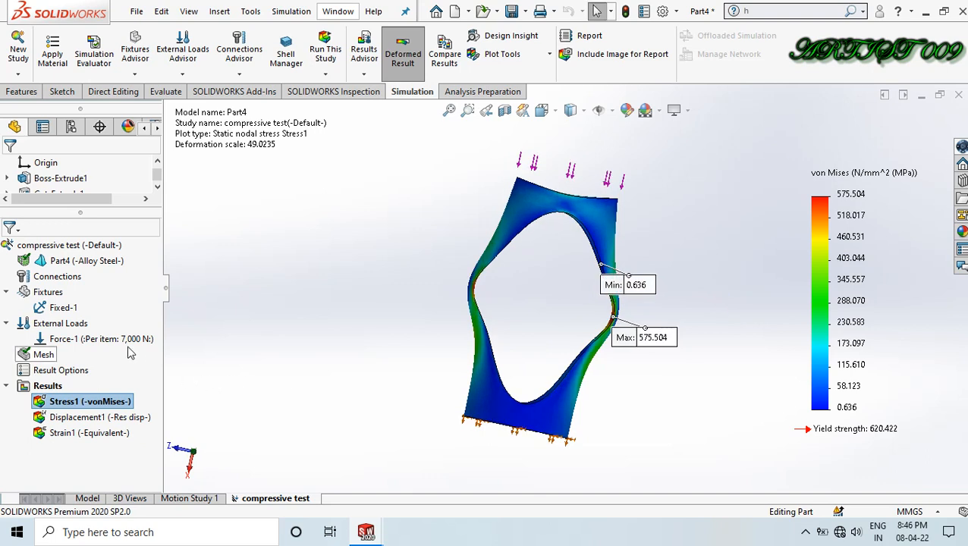
right_click(120, 406)
left_click(185, 173)
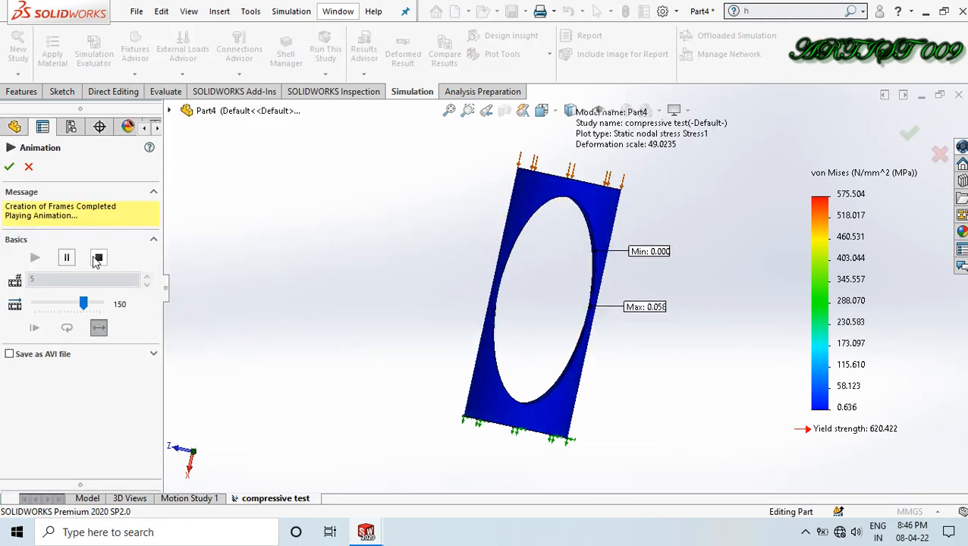
left_click(97, 259)
left_click(29, 234)
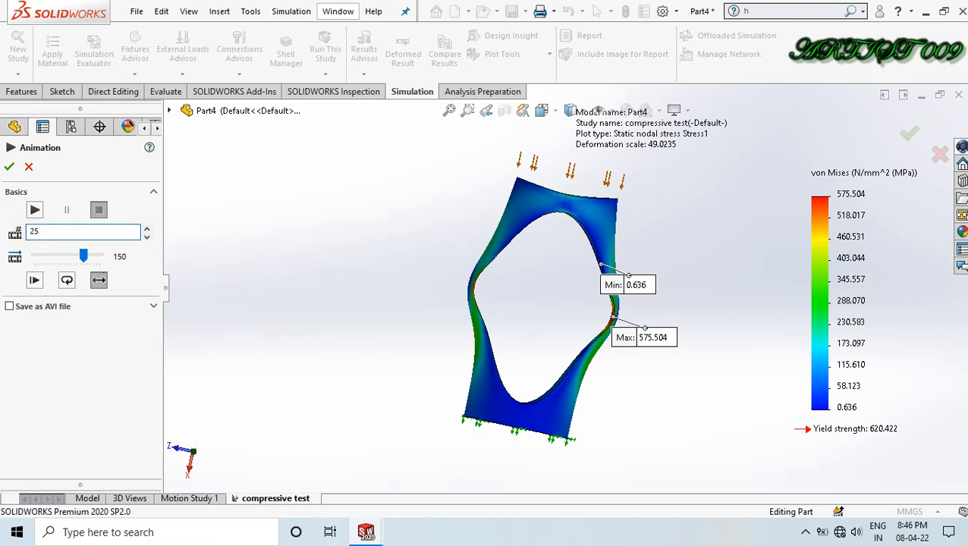
type("2")
left_click(34, 210)
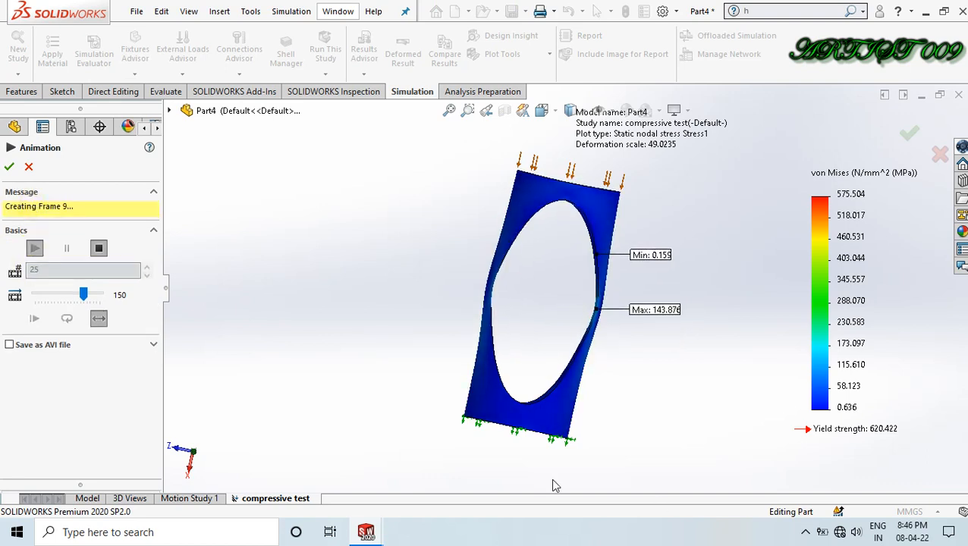
Examine the animated deformation and the maximum-stress region beside the elliptical cut, close the animation, and inspect the whole stress plot.
scroll(650, 328, "down", 2)
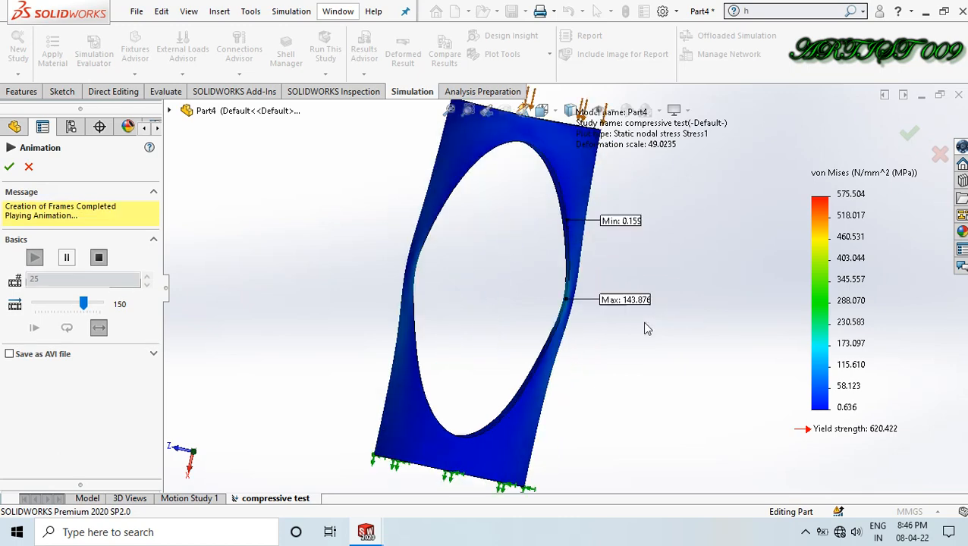
scroll(567, 301, "down", 2)
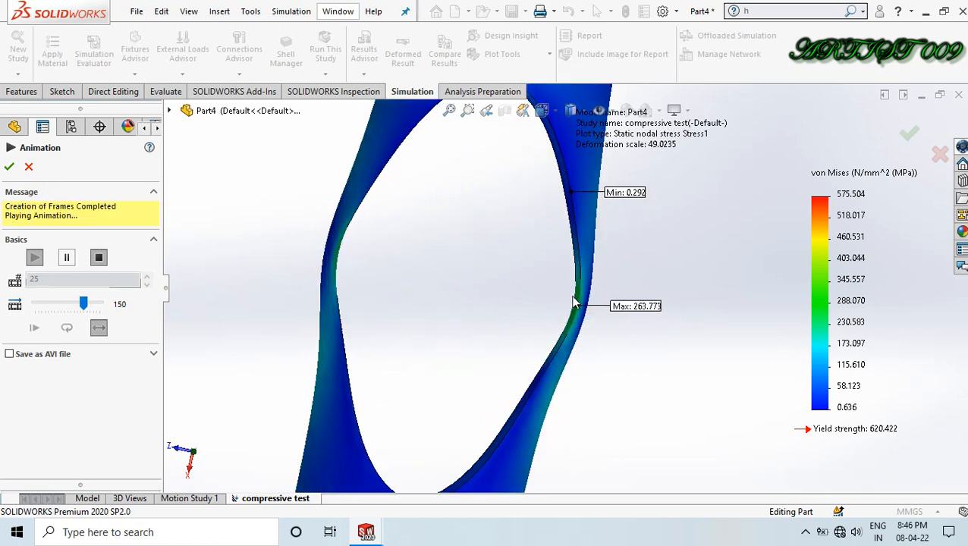
left_click(528, 244)
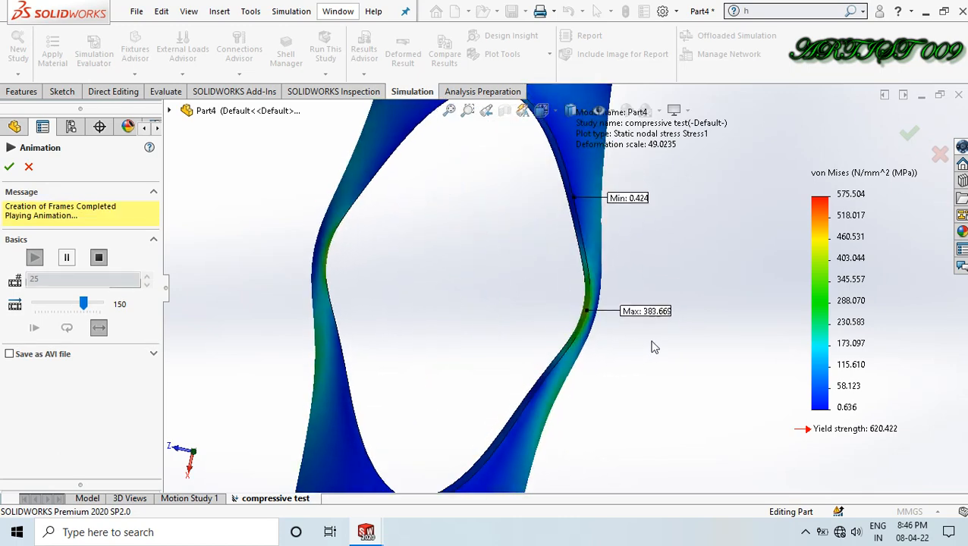
left_click(521, 273)
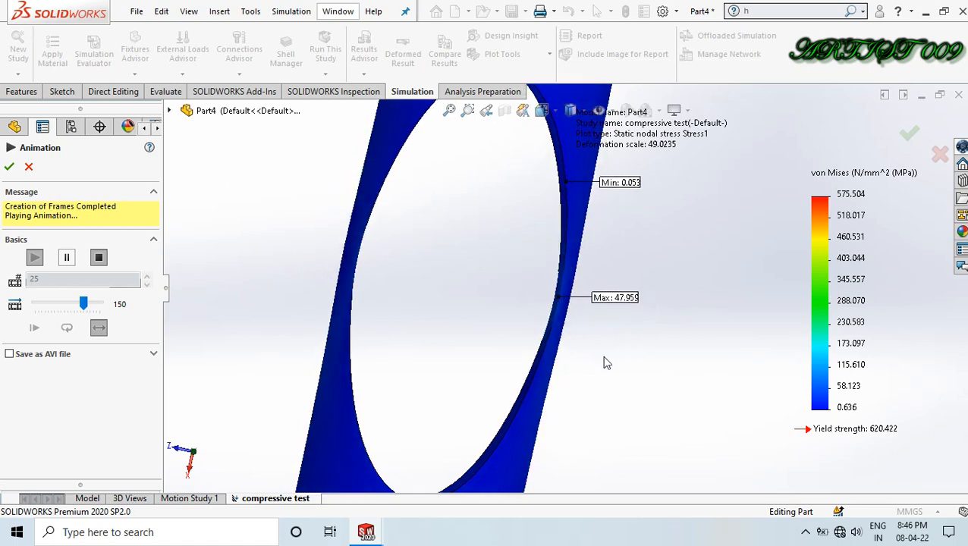
left_click(525, 268)
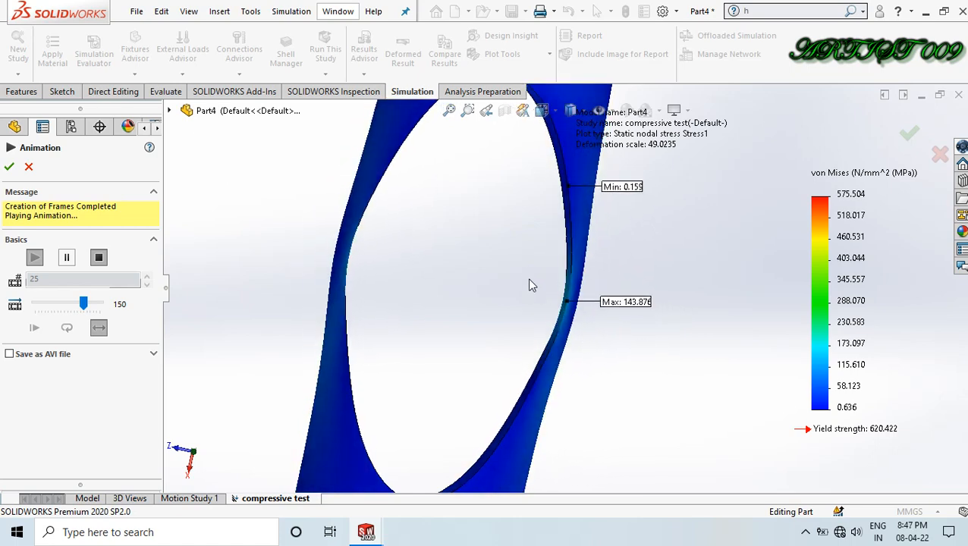
left_click(522, 252)
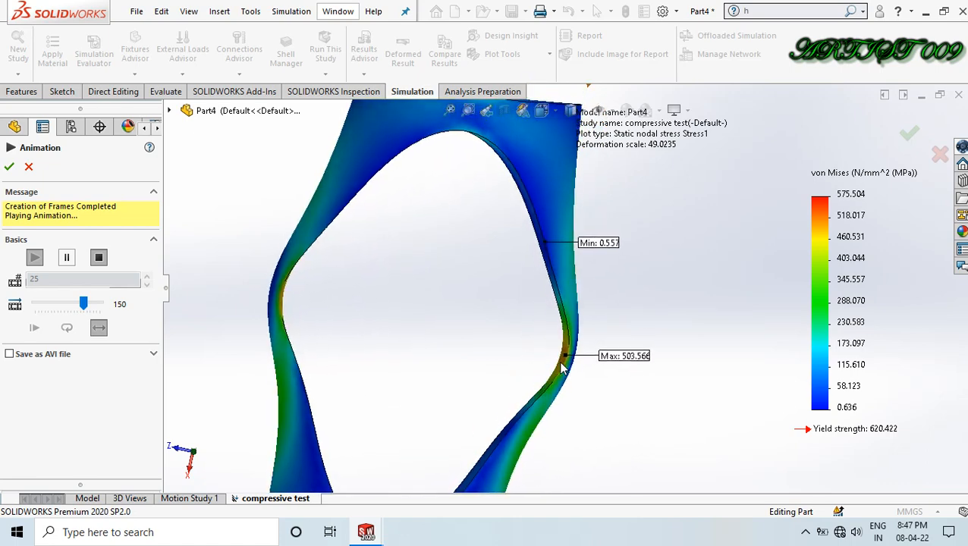
left_click(10, 167)
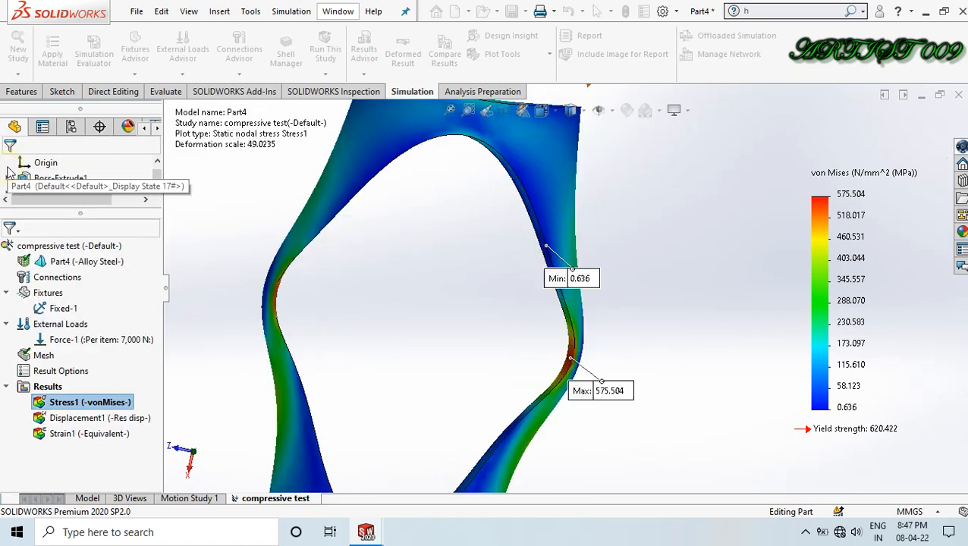
scroll(445, 354, "up", 2)
scroll(450, 355, "up", 3)
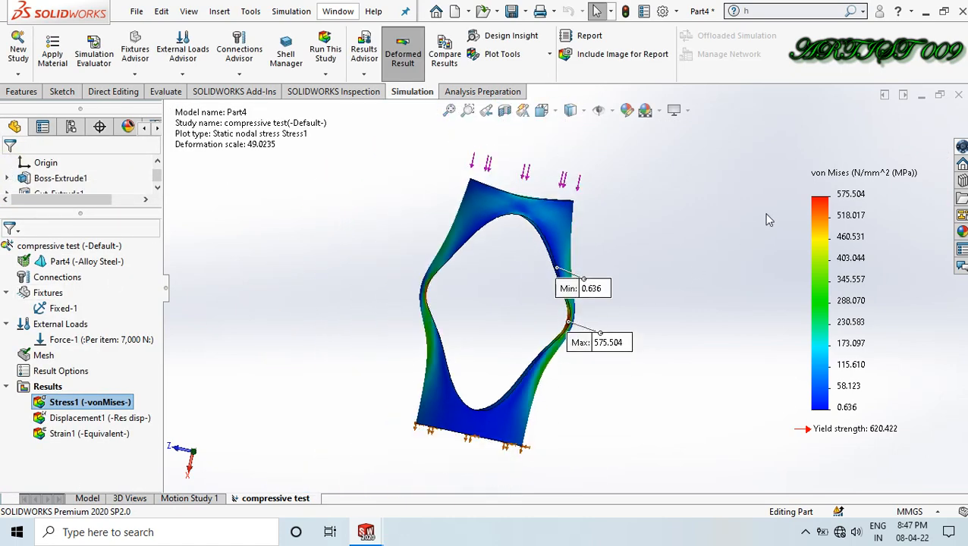
middle_click_drag(768, 216, 757, 258)
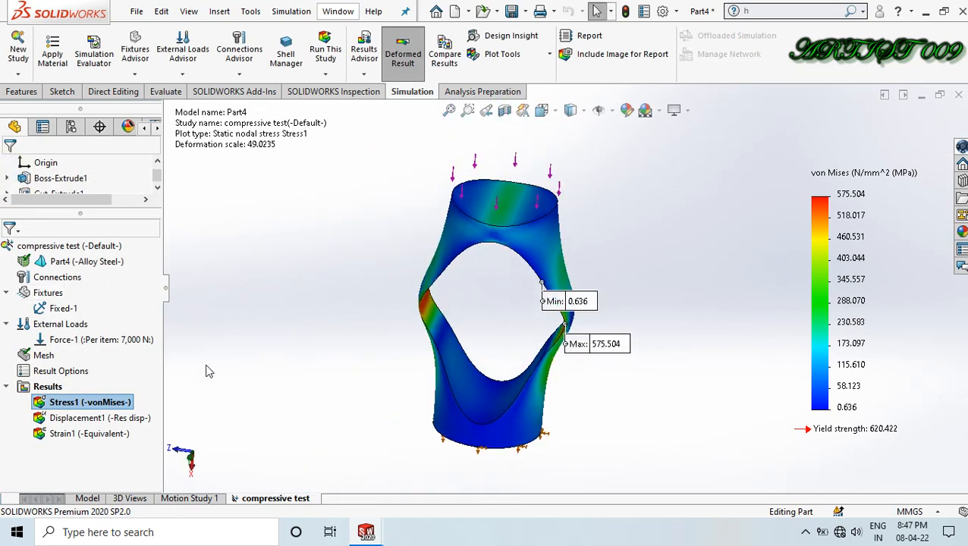
Display the resultant displacement plot, show its minimum and maximum annotations, and set its number format to floating.
double_click(112, 426)
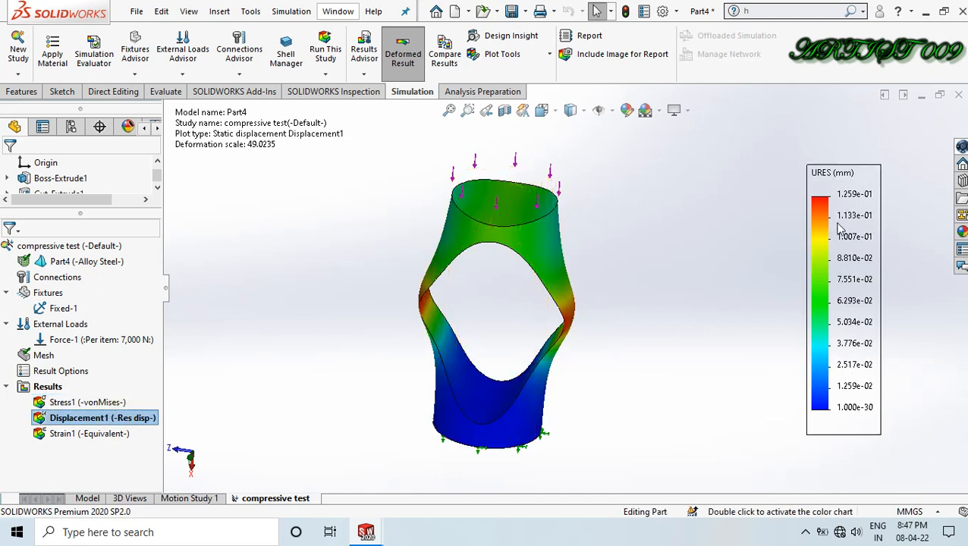
double_click(840, 228)
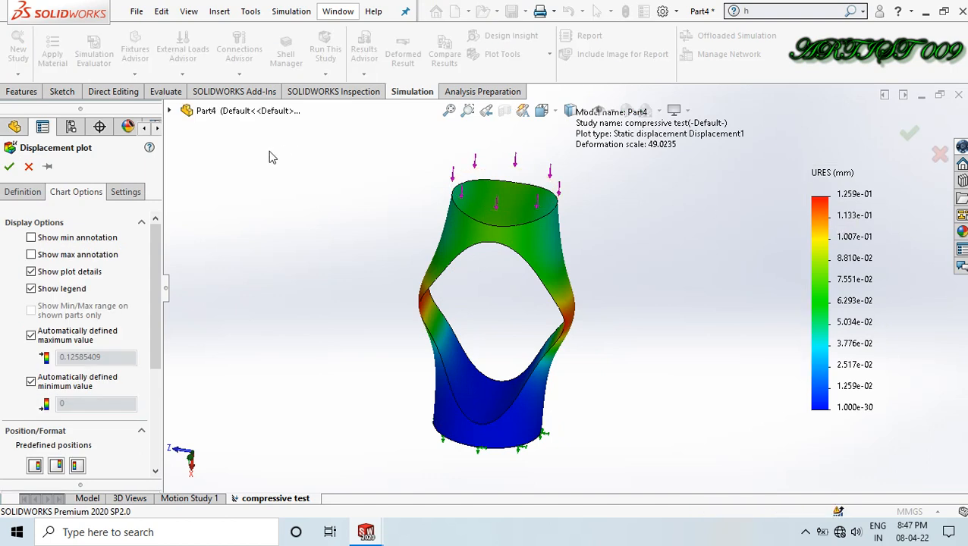
left_click(31, 237)
left_click(31, 254)
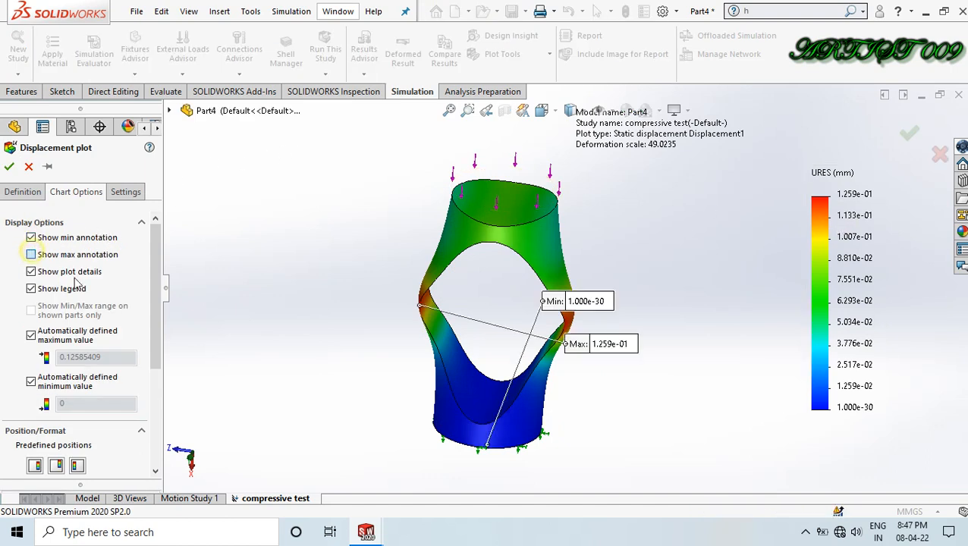
scroll(148, 289, "down", 4)
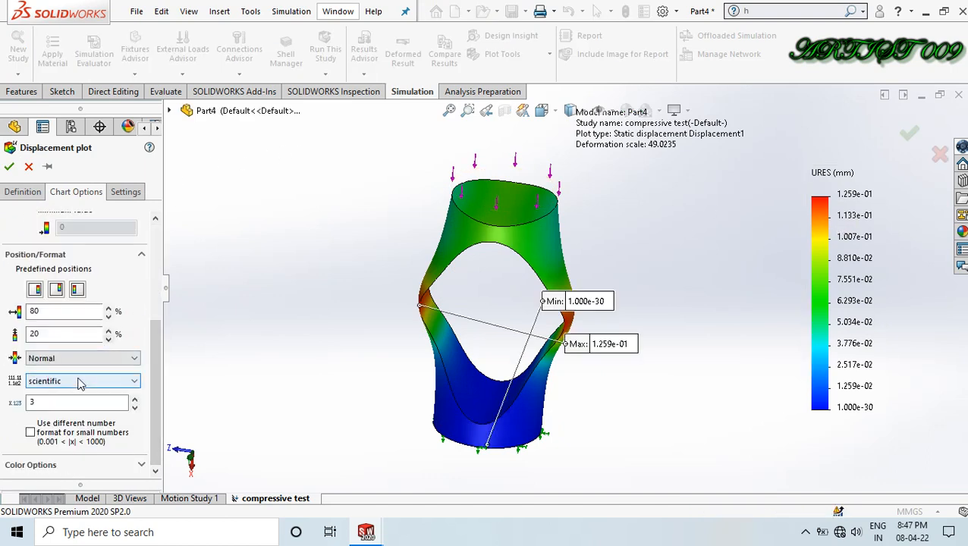
scroll(80, 385, "down", 1)
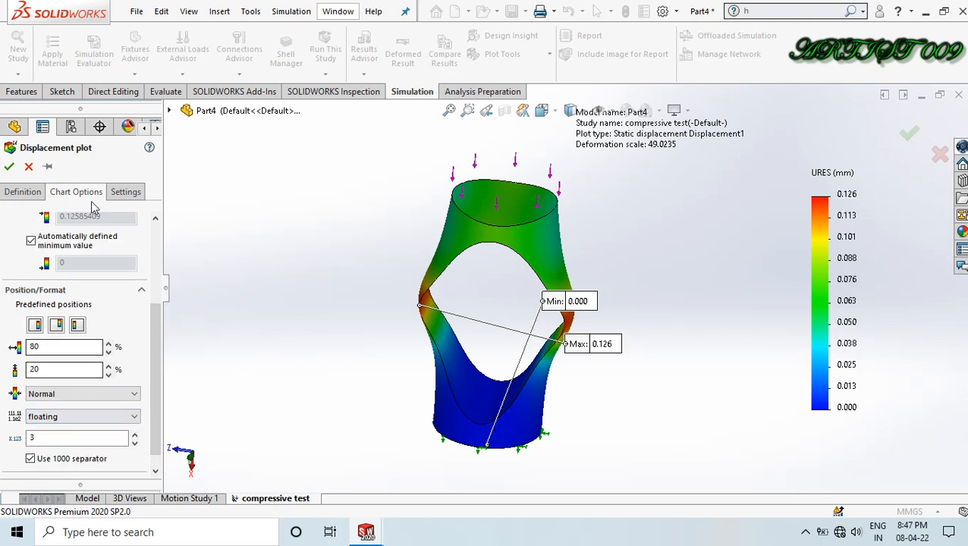
Review the displacement plot's component choices, keep URES: Resultant Displacement in mm, and accept the plot settings.
left_click(30, 194)
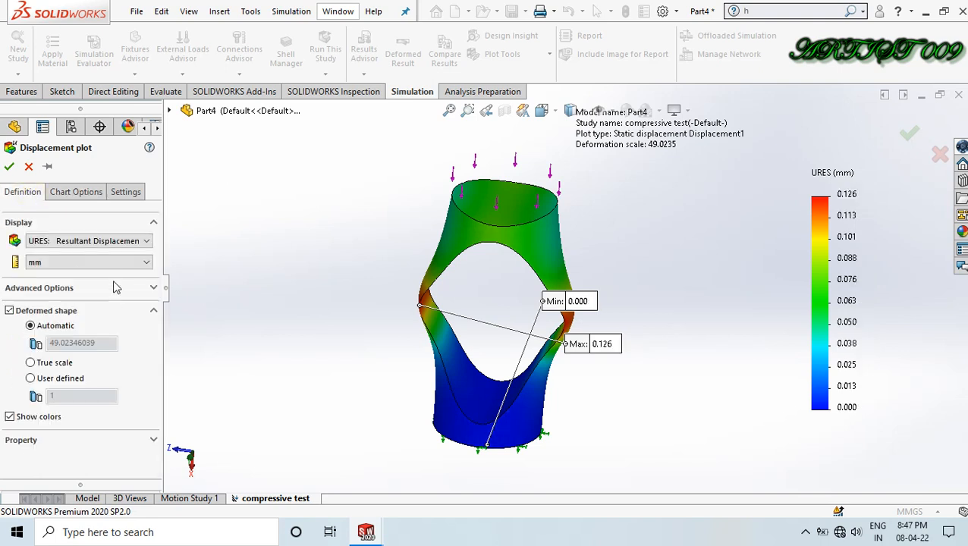
left_click(105, 241)
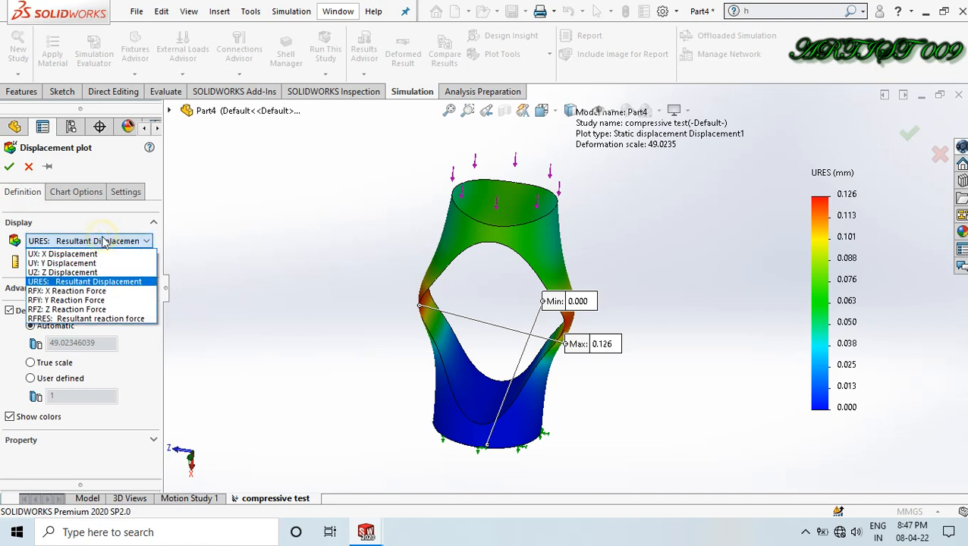
left_click(95, 287)
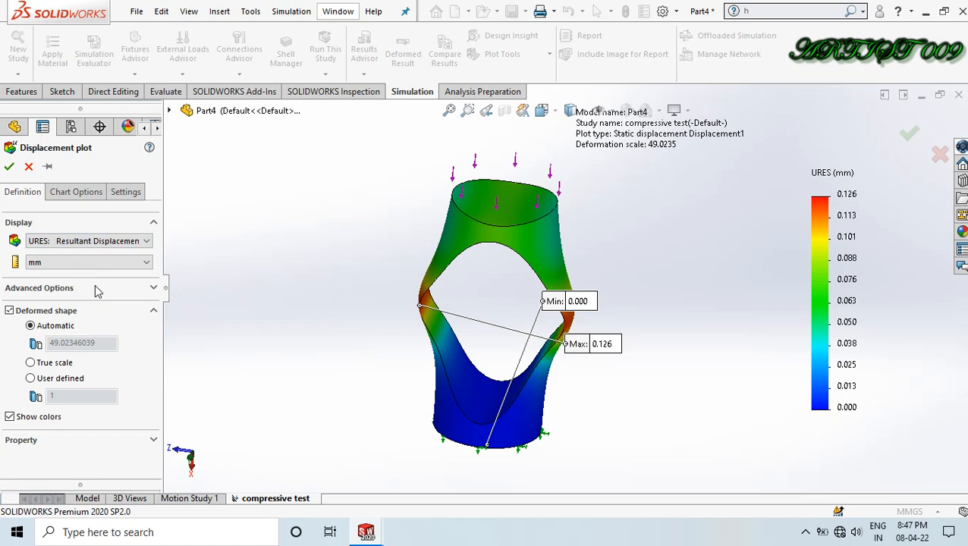
left_click(8, 166)
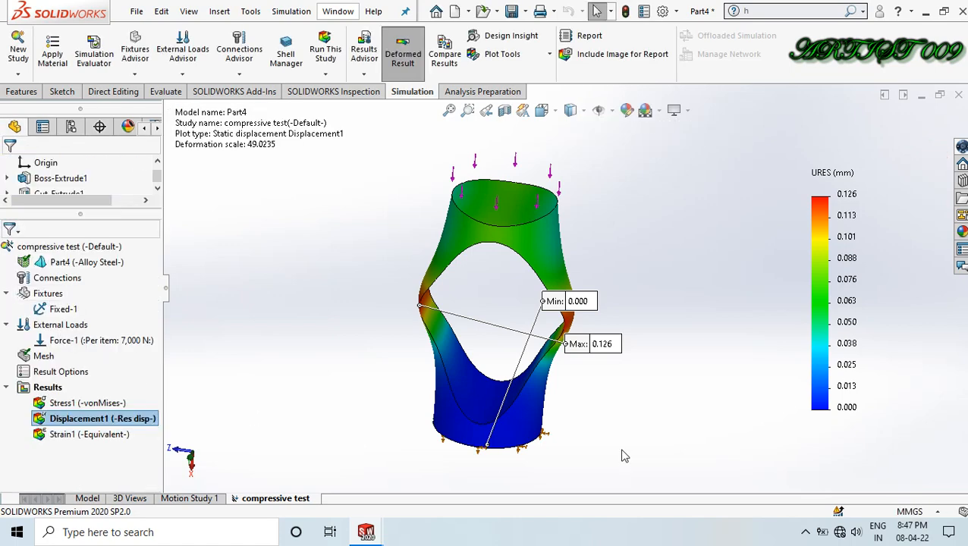
Animate the displacement plot using 25 frames, close the animation, and inspect the maximum-displacement region beside the elliptical cut.
right_click(128, 420)
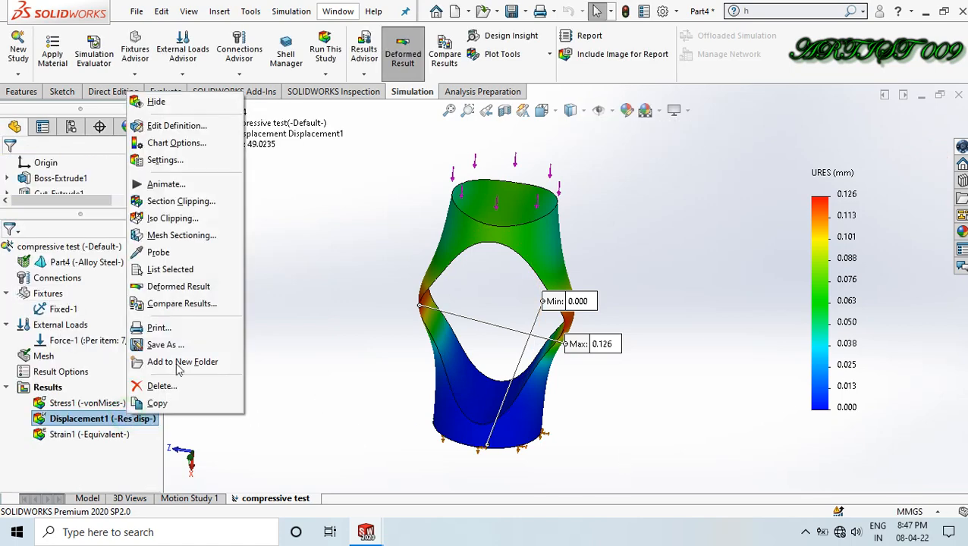
left_click(188, 185)
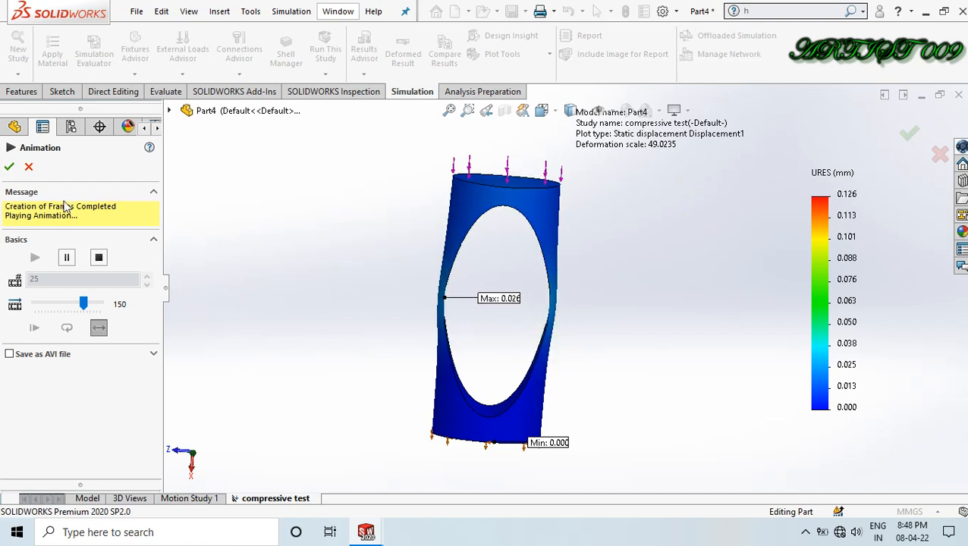
left_click(9, 166)
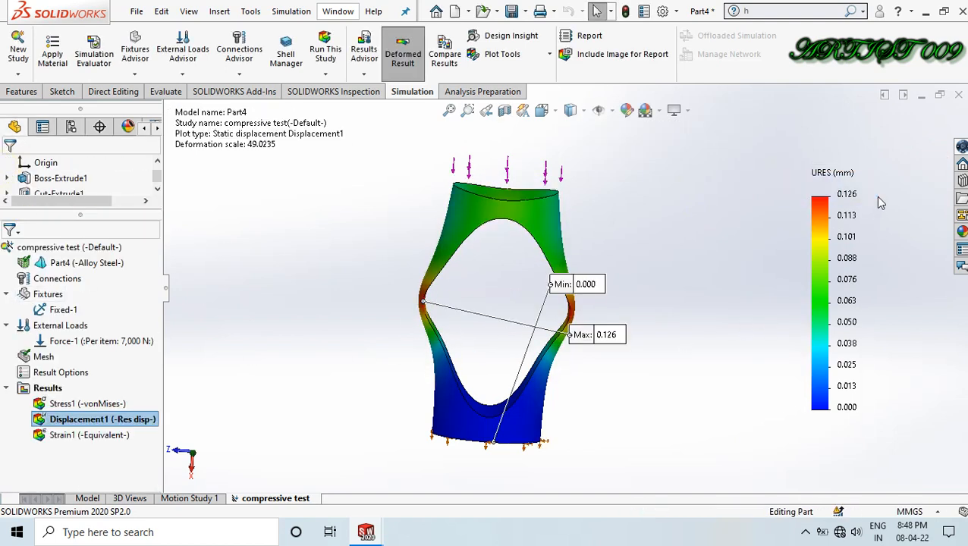
scroll(426, 297, "down", 3)
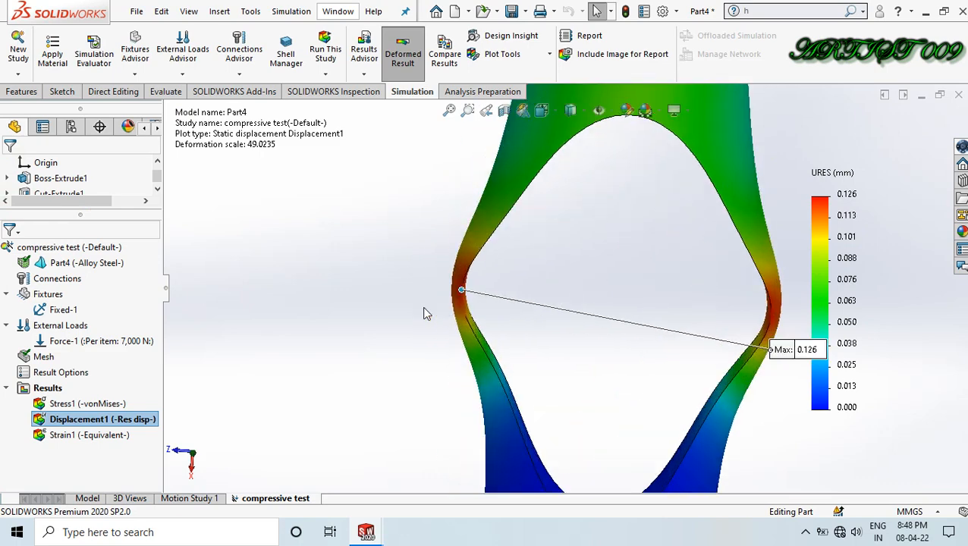
scroll(477, 298, "down", 2)
scroll(568, 288, "up", 2)
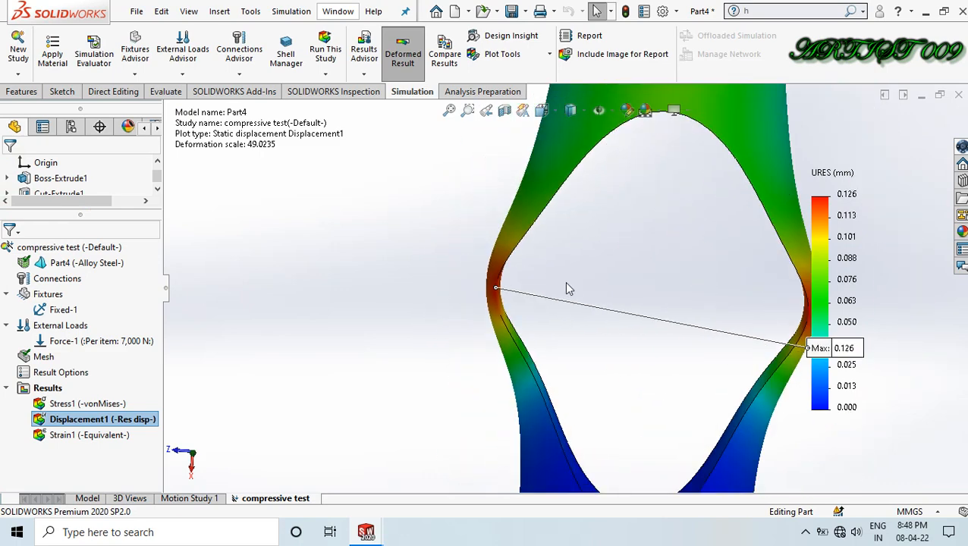
scroll(593, 292, "up", 3)
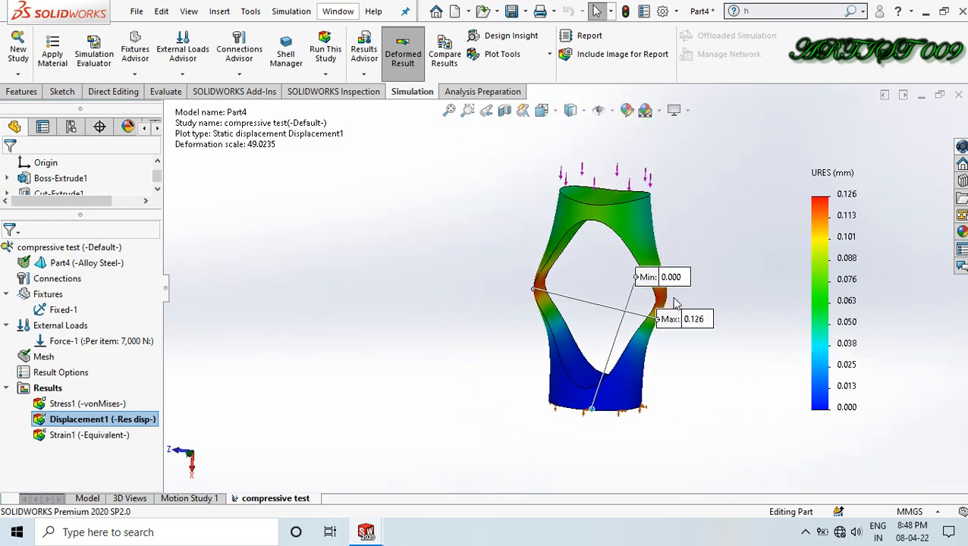
scroll(671, 297, "down", 3)
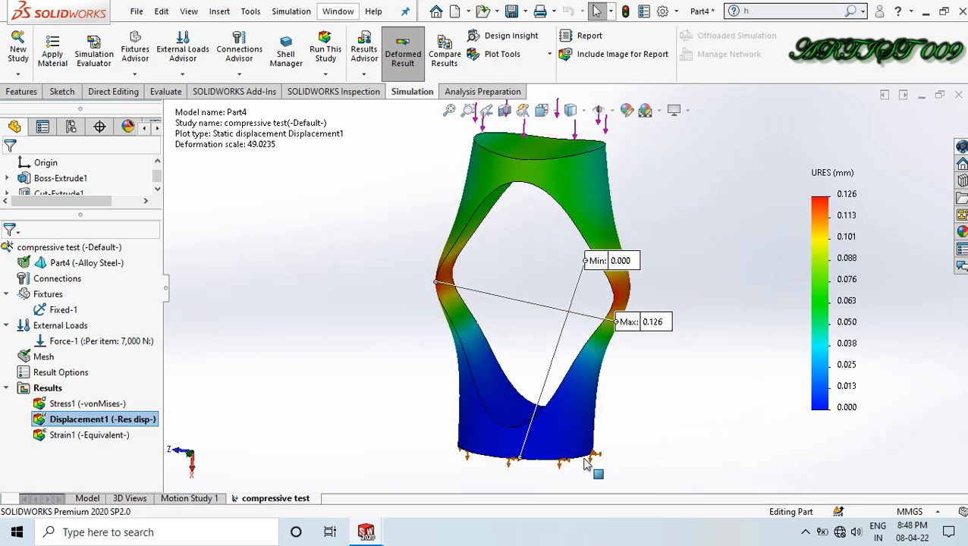
Display the equivalent strain plot with minimum and maximum annotations and floating number format, keeping ESTRN: Equivalent Strain as the component.
double_click(108, 438)
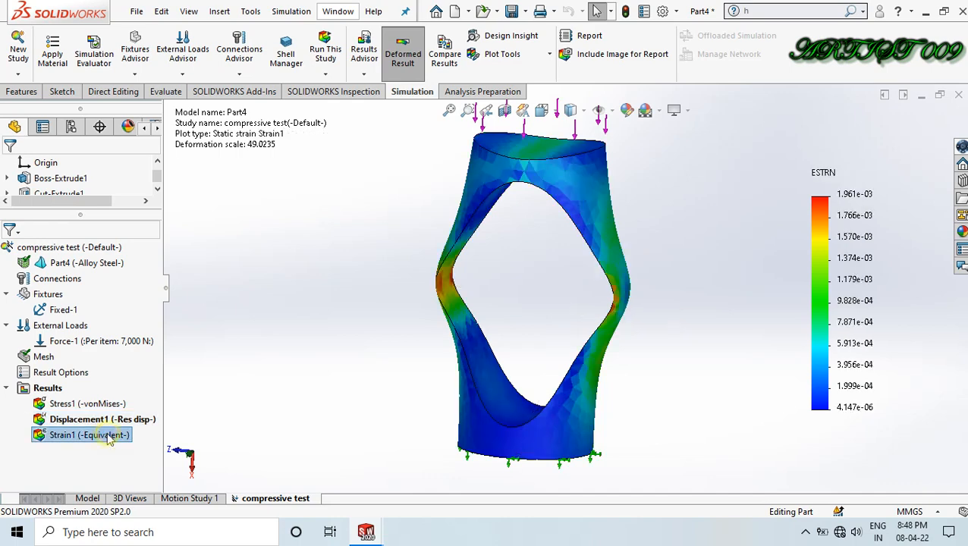
double_click(846, 247)
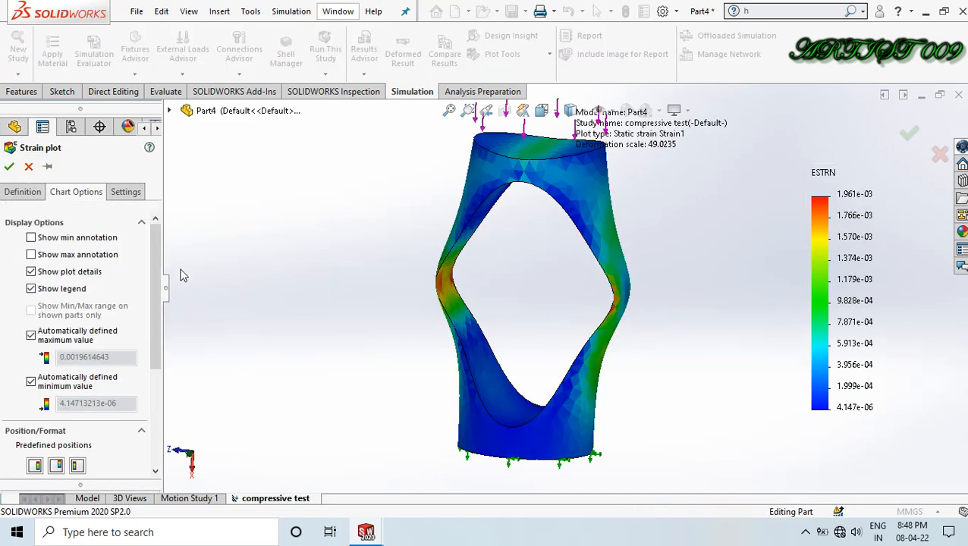
left_click(65, 238)
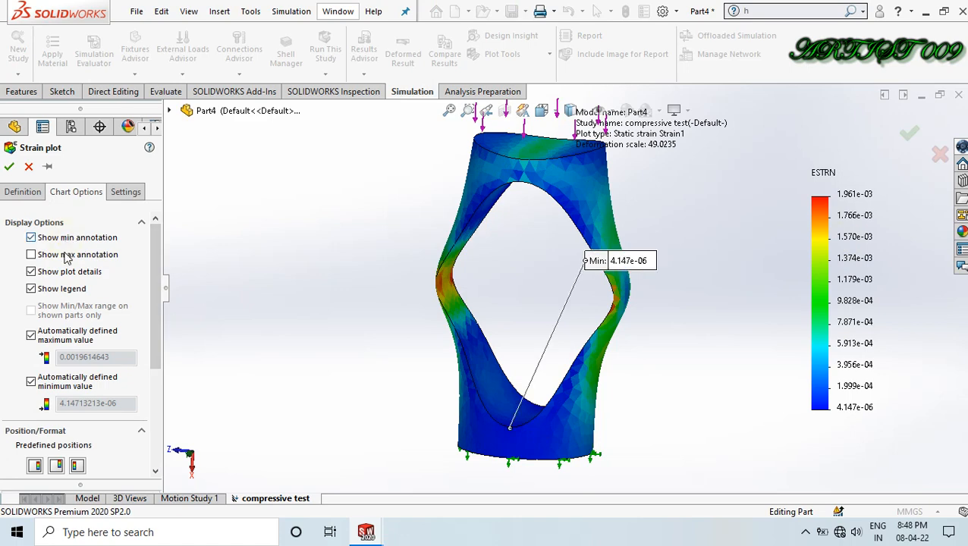
left_click(67, 256)
scroll(147, 305, "down", 5)
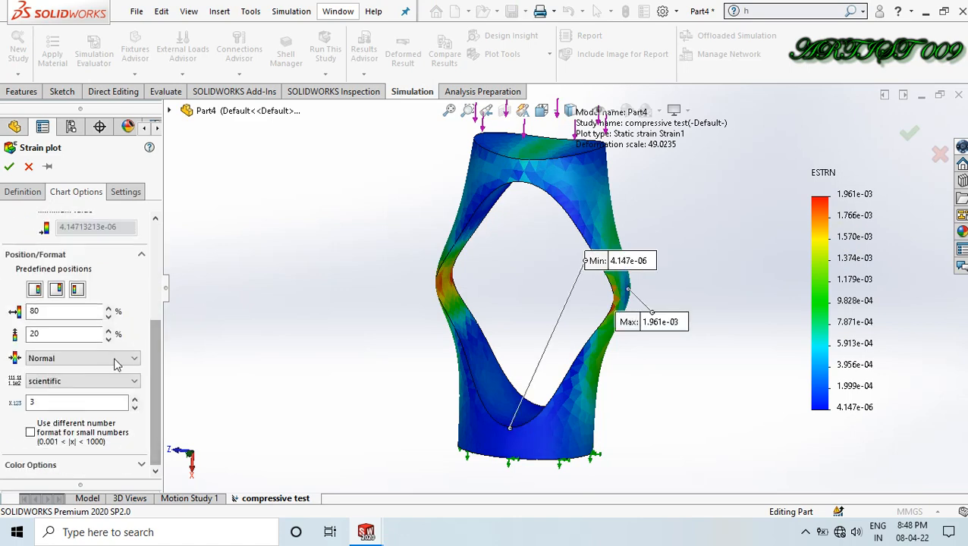
scroll(98, 389, "down", 1)
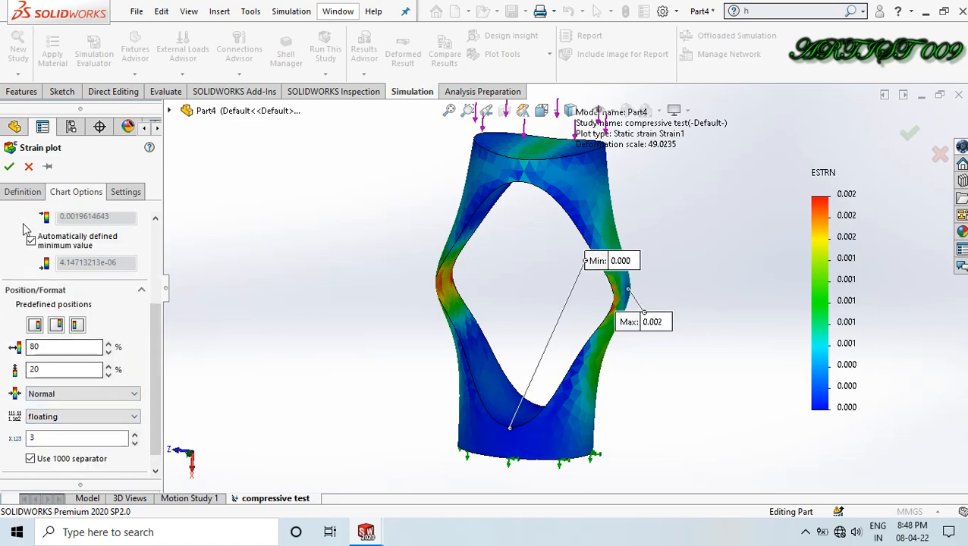
left_click(23, 193)
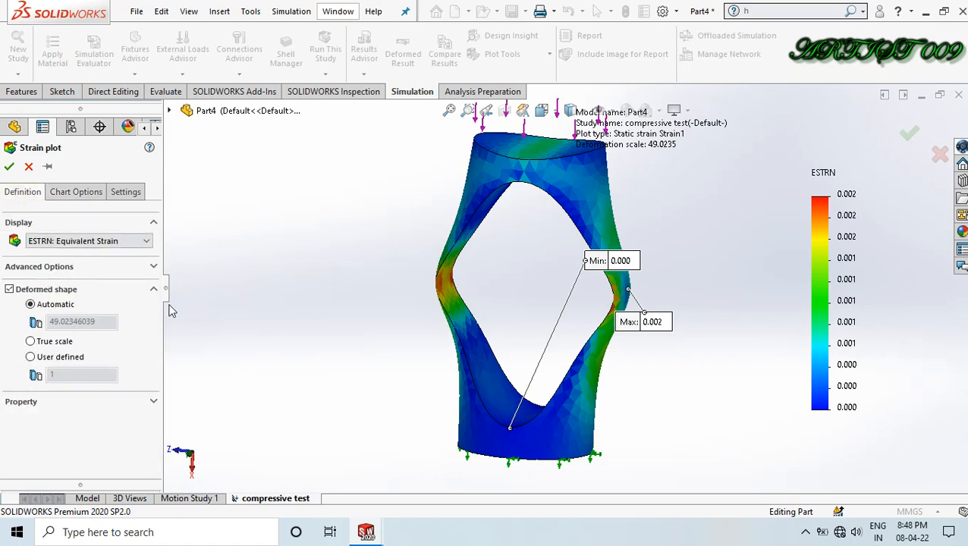
left_click(8, 166)
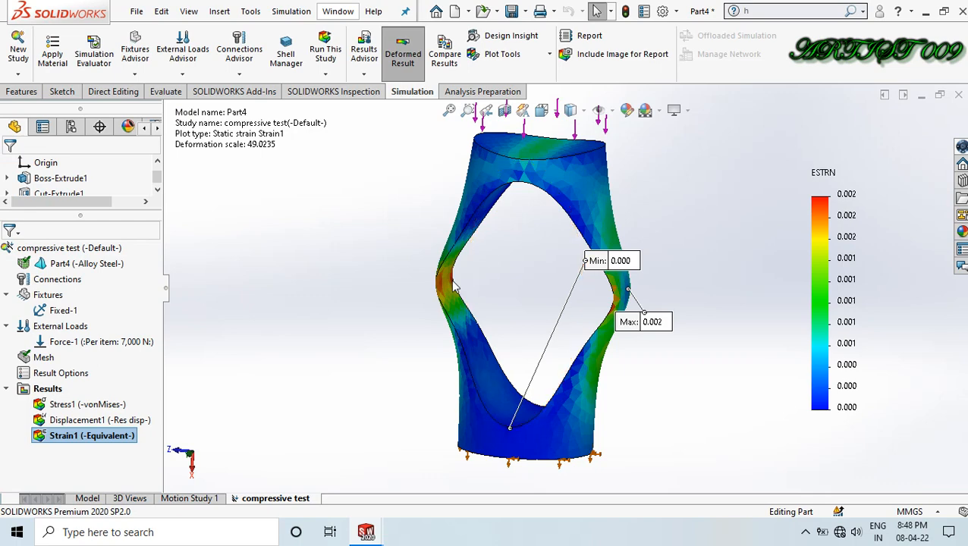
Examine the equivalent strain distribution around the elliptical cut from several angles, including the maximum and minimum strain locations.
scroll(453, 287, "down", 3)
middle_click_drag(579, 328, 577, 274)
scroll(565, 220, "down", 1)
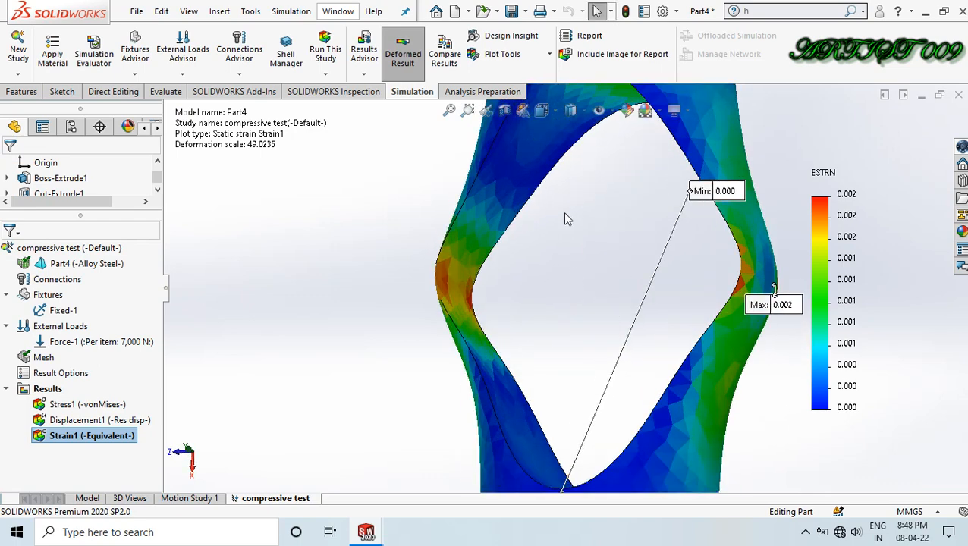
middle_click_drag(579, 288, 431, 210)
left_click_drag(428, 205, 658, 309)
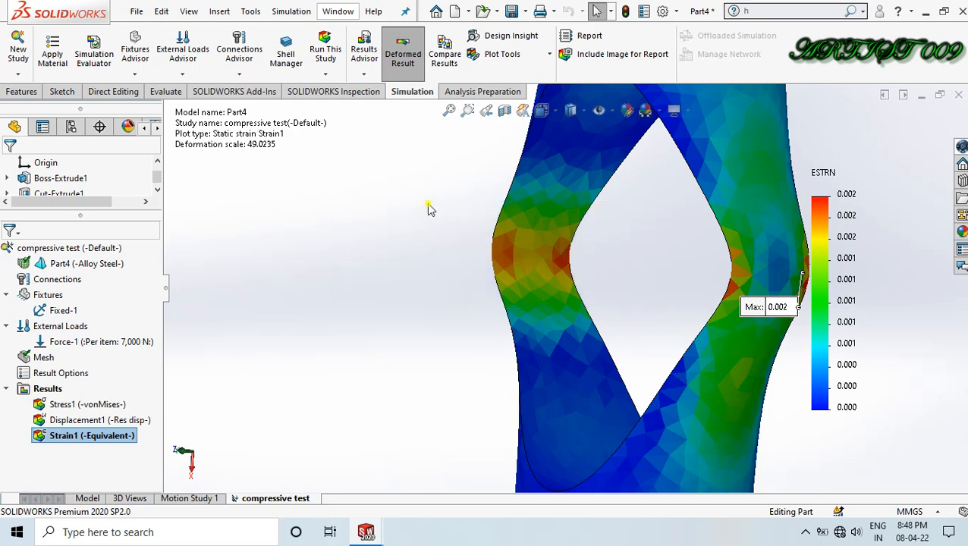
left_click_drag(427, 202, 633, 294)
middle_click_drag(598, 274, 664, 301)
scroll(768, 263, "down", 2)
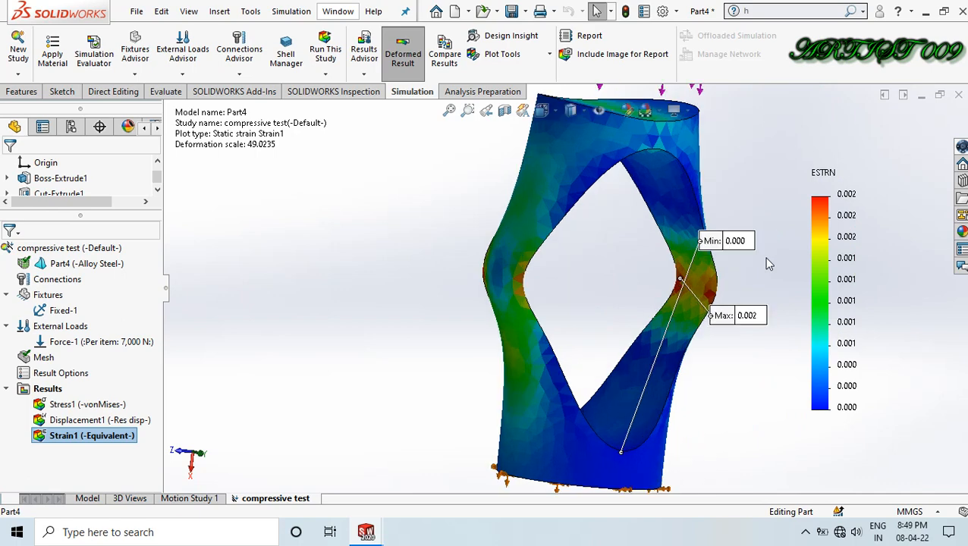
left_click_drag(638, 245, 784, 314)
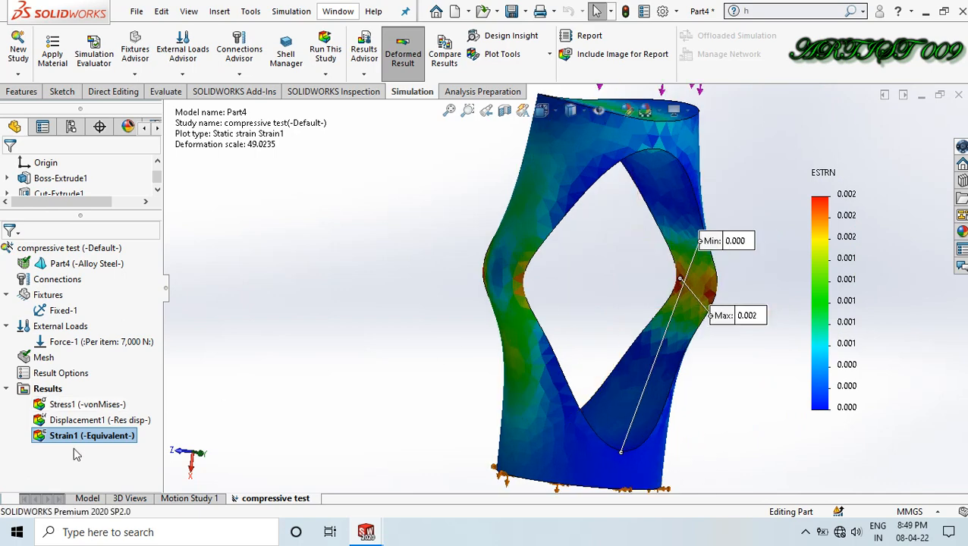
Animate the equivalent strain plot using 25 frames, look closely at the maximum-strain region, and close the animation.
right_click(93, 440)
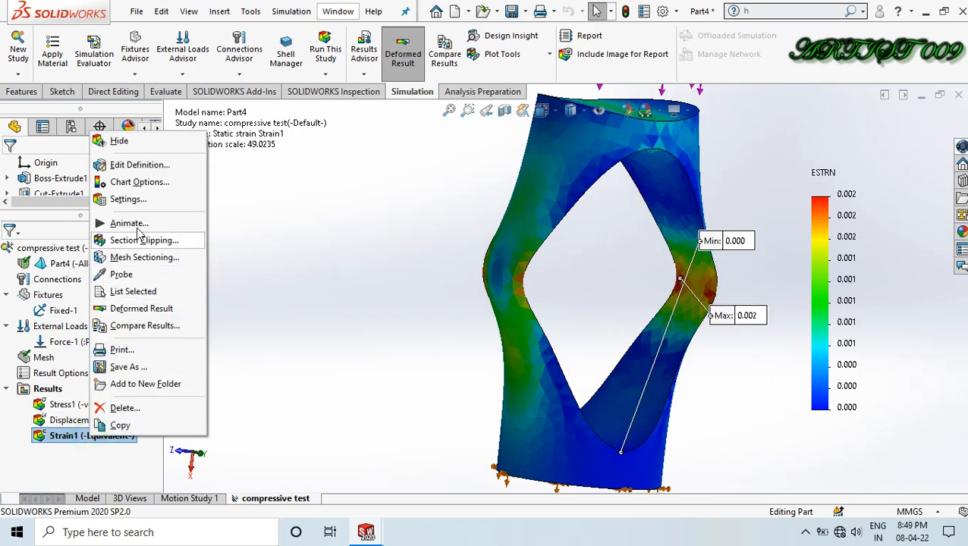
left_click(129, 224)
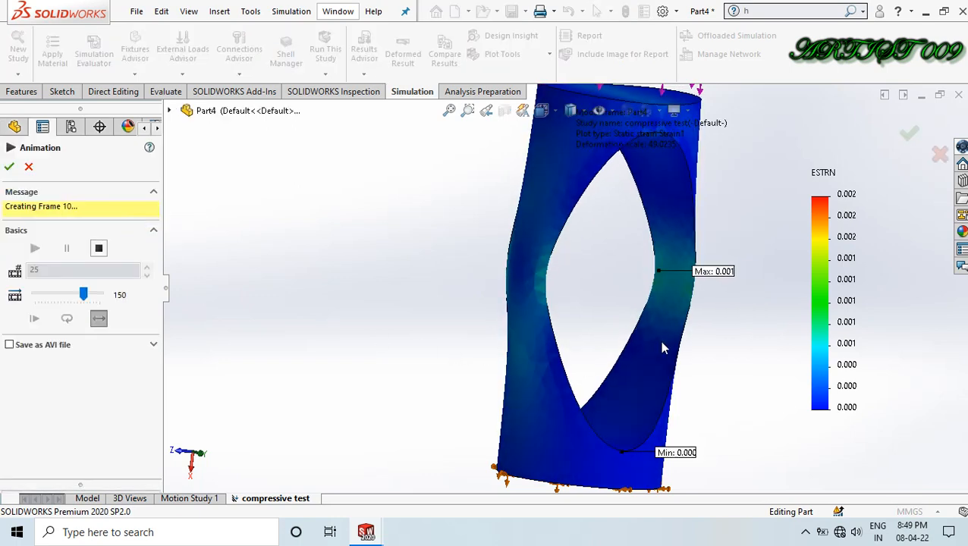
scroll(687, 292, "down", 5)
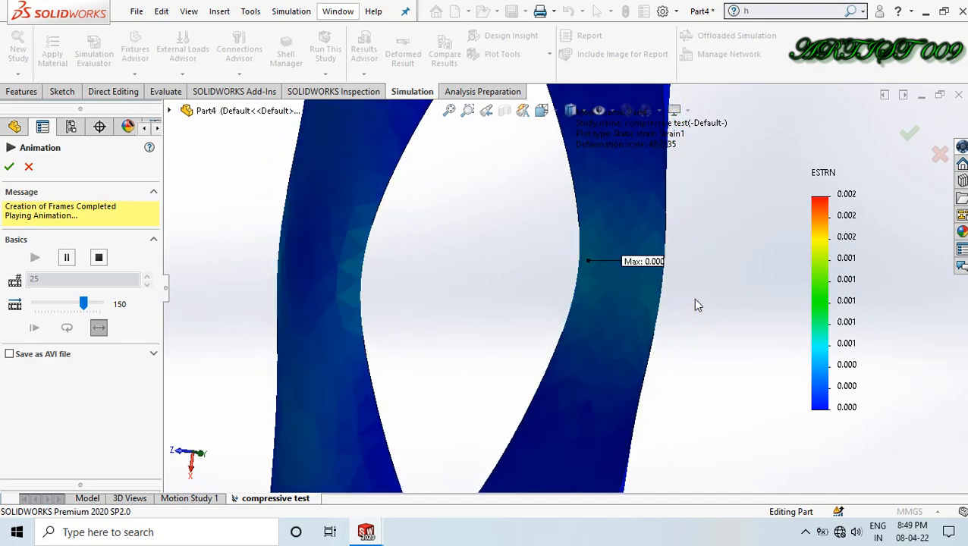
left_click(9, 166)
Section the equivalent strain plot with the Right Plane instead of the Front Plane, offset about 30 mm along the cylinder.
right_click(92, 438)
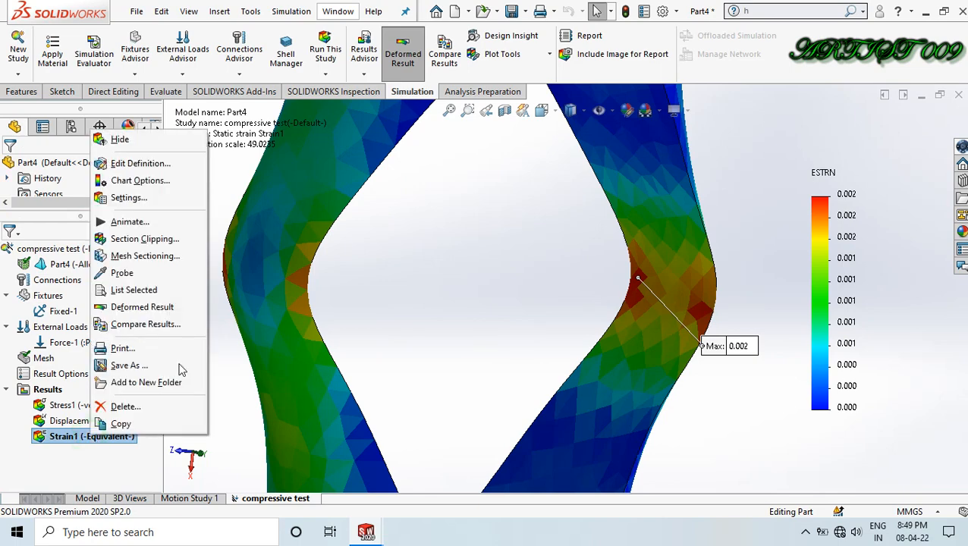
left_click(179, 240)
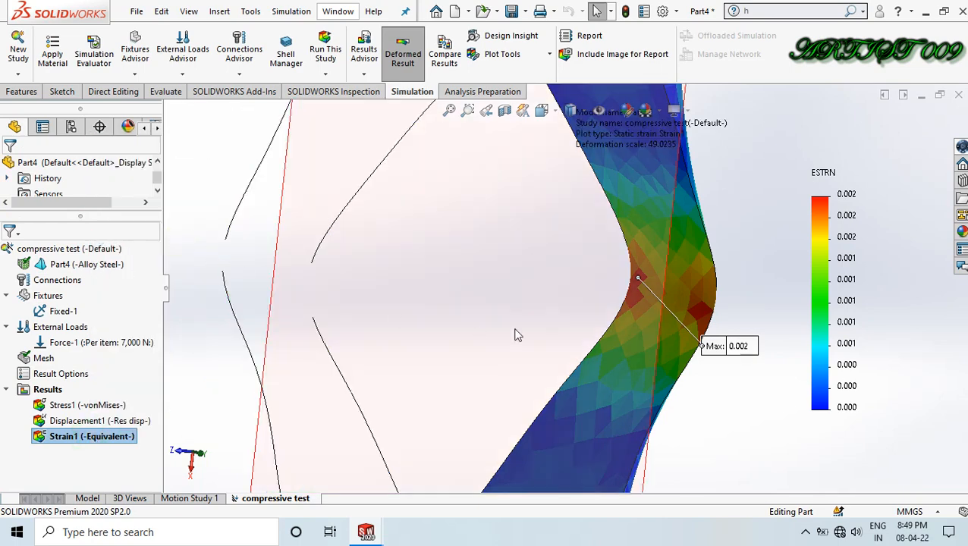
scroll(533, 331, "up", 6)
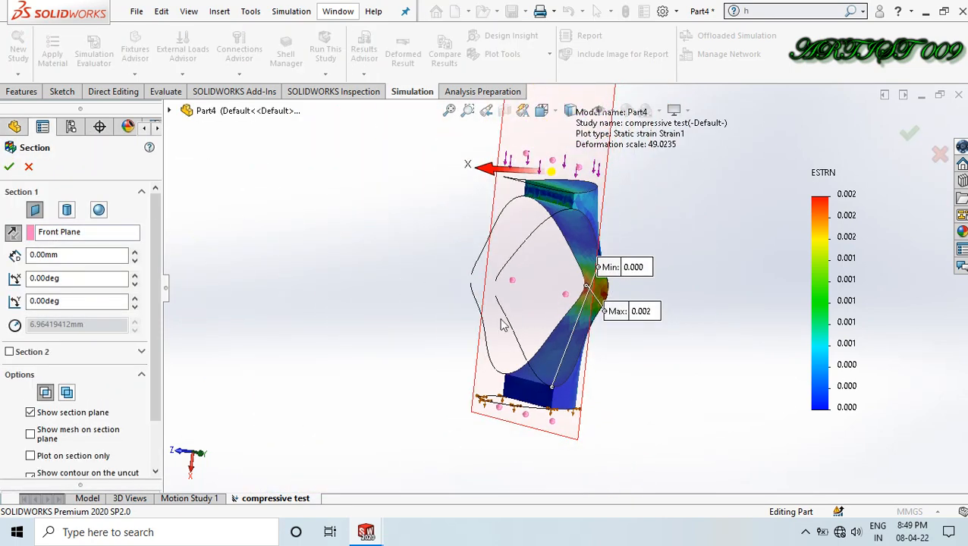
left_click(170, 110)
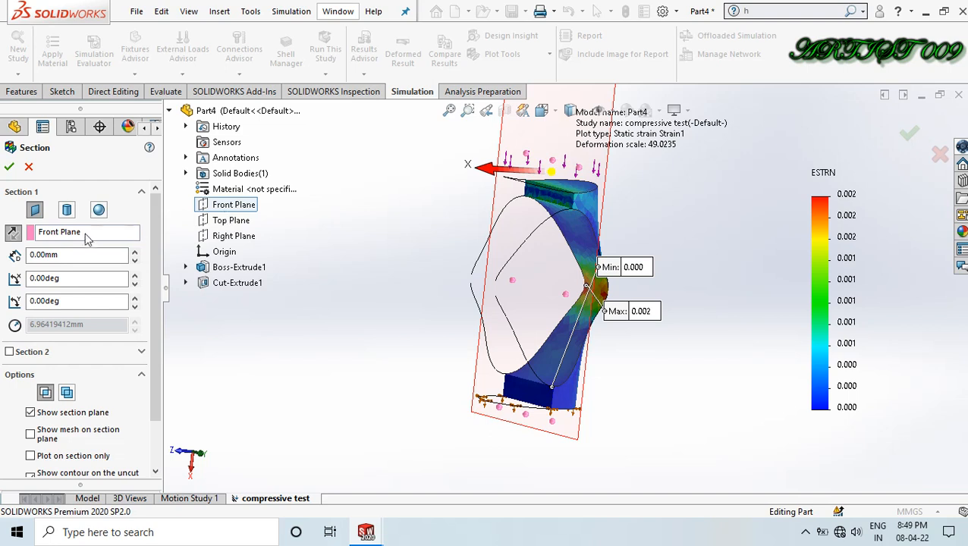
left_click(86, 235)
right_click(86, 237)
left_click(121, 246)
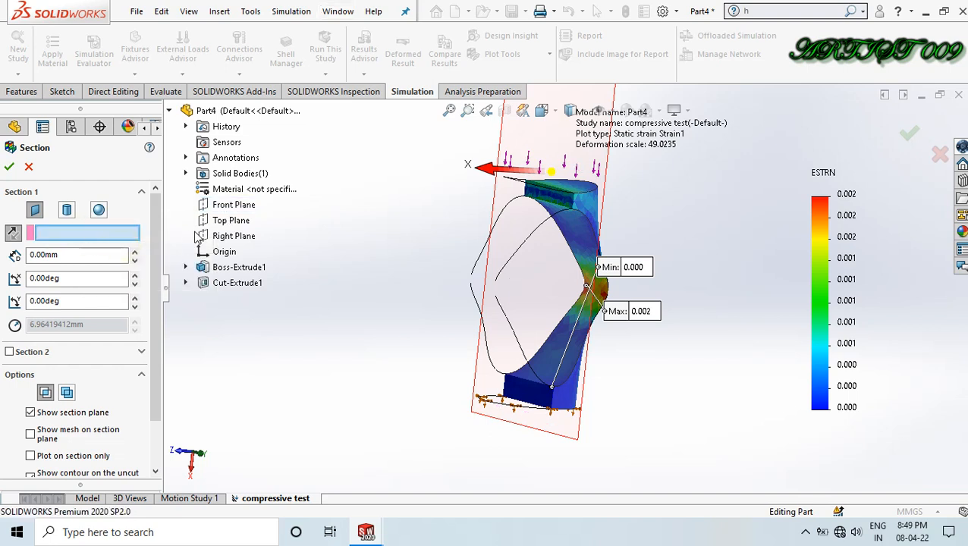
left_click(230, 238)
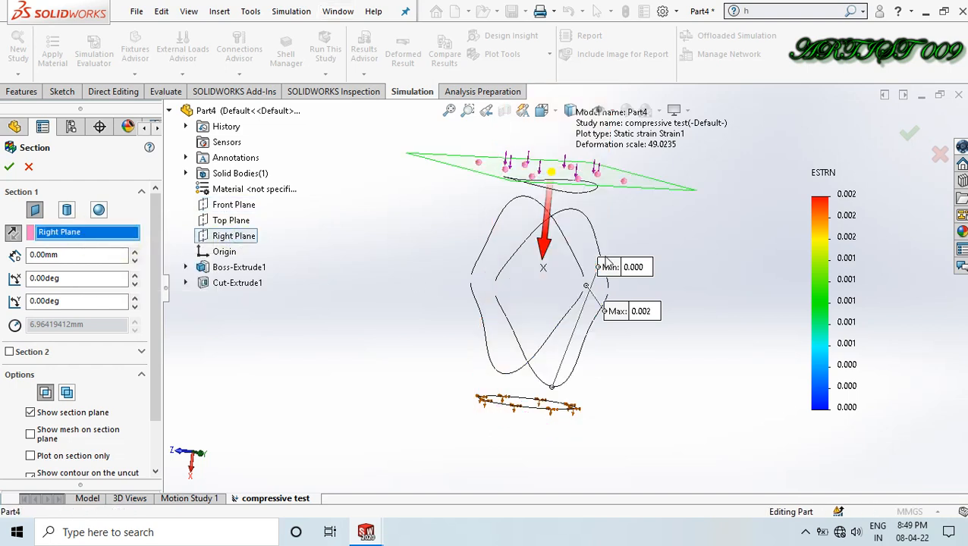
left_click_drag(548, 255, 522, 369)
Examine the sectioned faces around the maximum-strain point beside the elliptical cut, and close the section without keeping it.
scroll(613, 287, "down", 5)
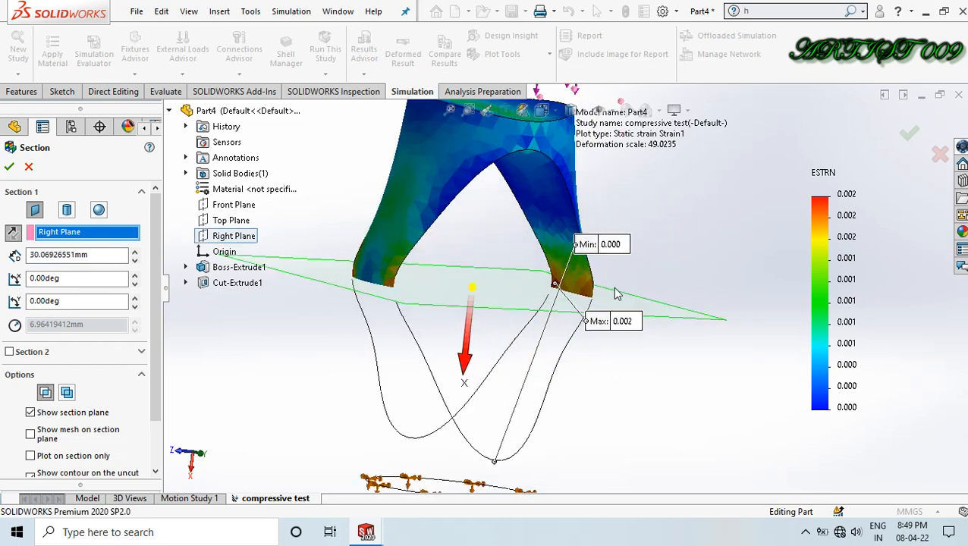
middle_click_drag(661, 436, 658, 339)
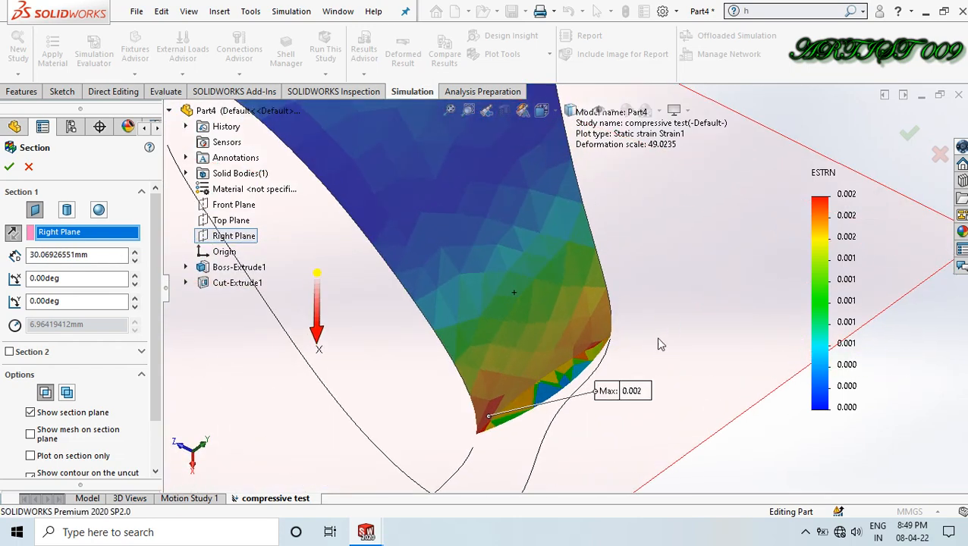
scroll(505, 399, "down", 4)
scroll(493, 403, "down", 2)
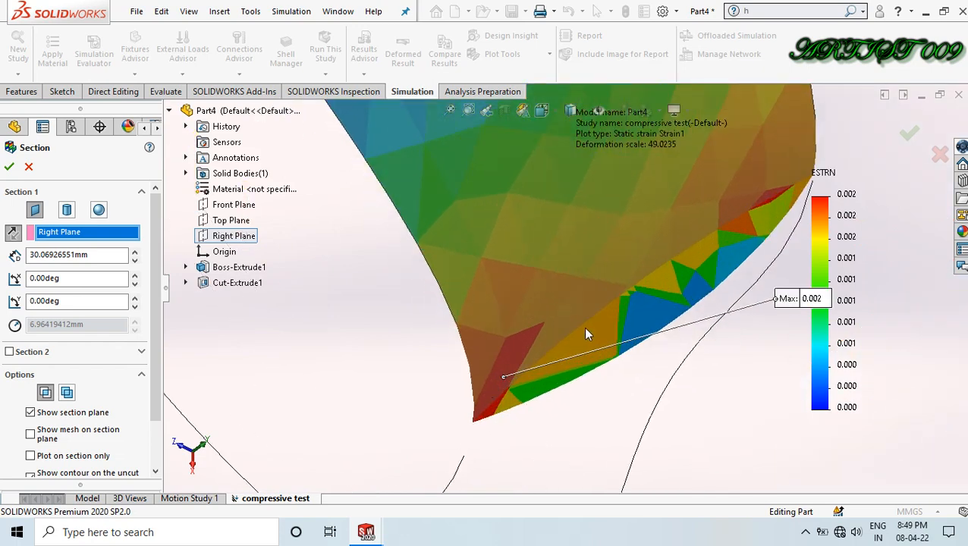
scroll(588, 330, "up", 4)
scroll(541, 324, "down", 4)
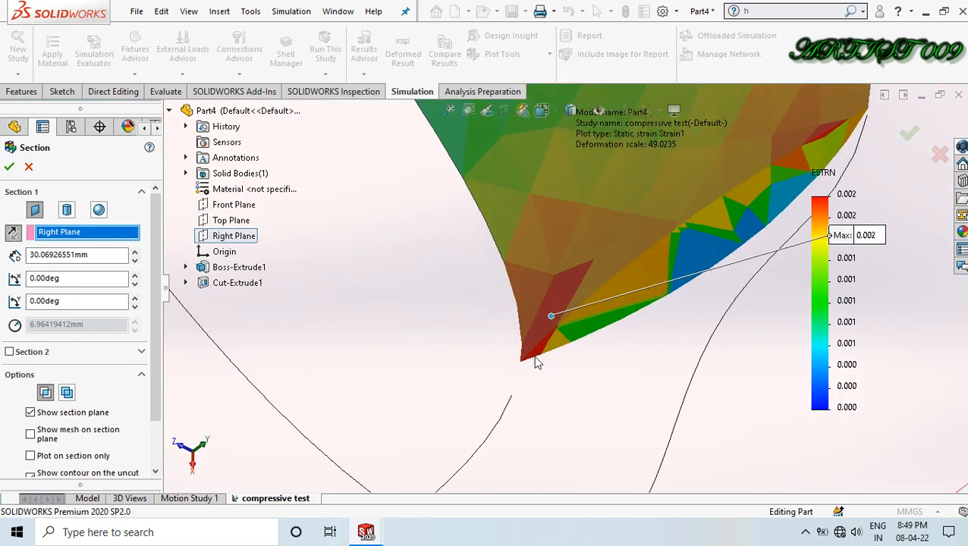
scroll(535, 359, "up", 6)
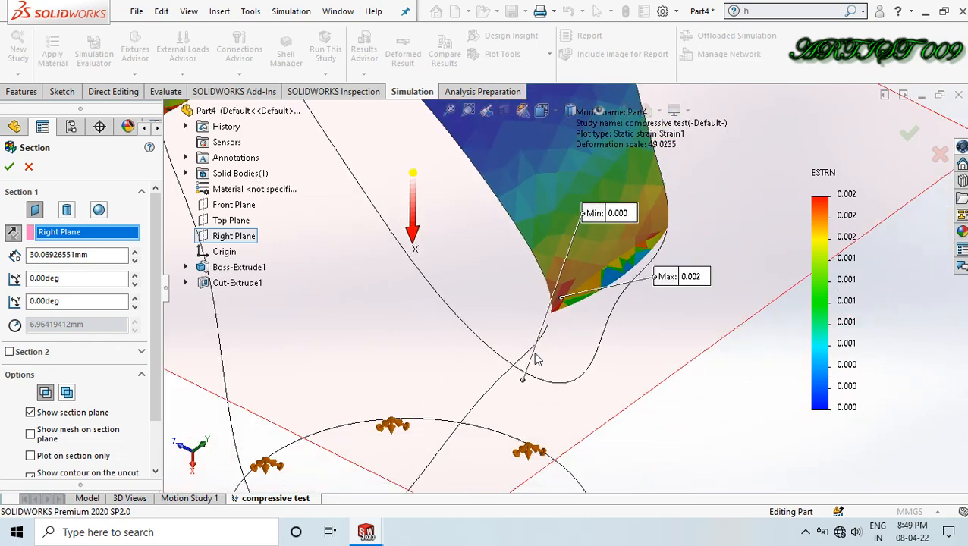
scroll(584, 179, "up", 2)
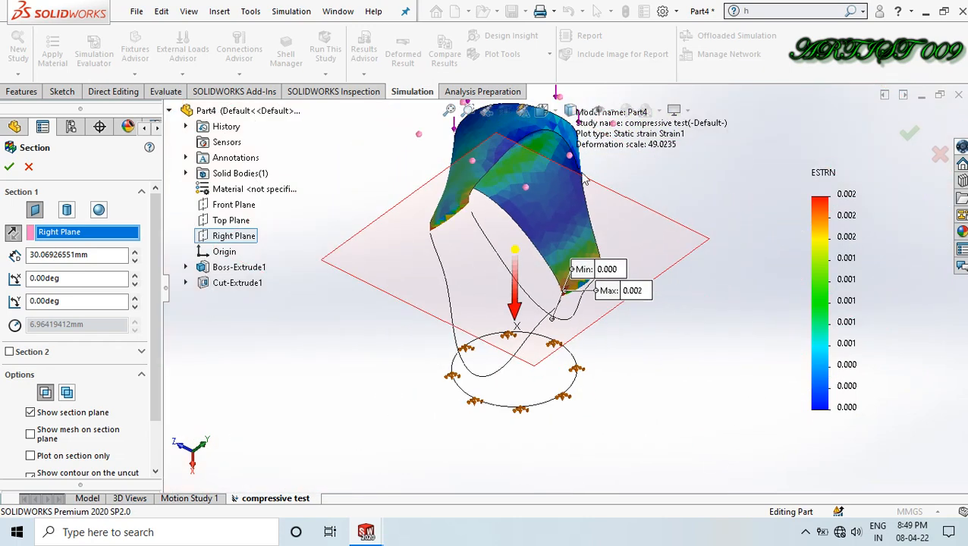
middle_click_drag(645, 175, 624, 212)
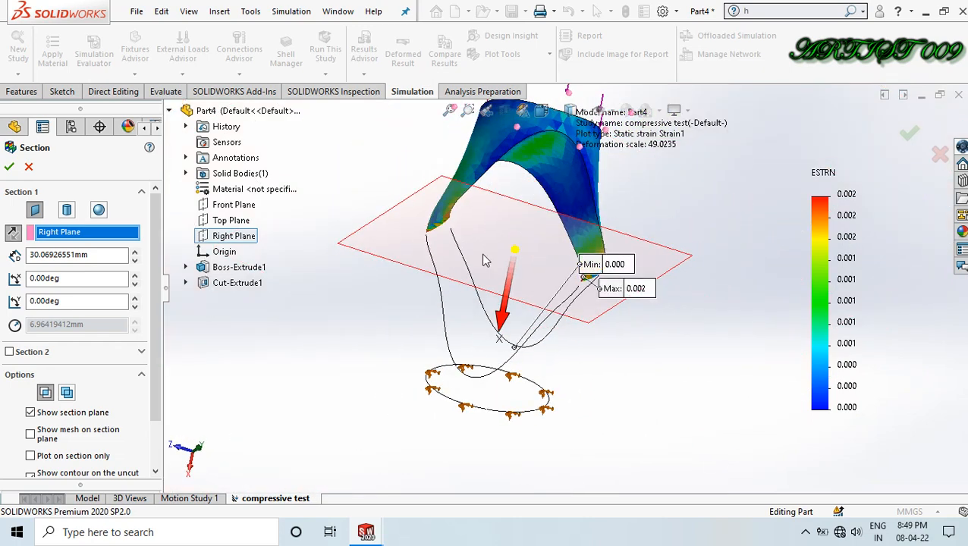
left_click(28, 167)
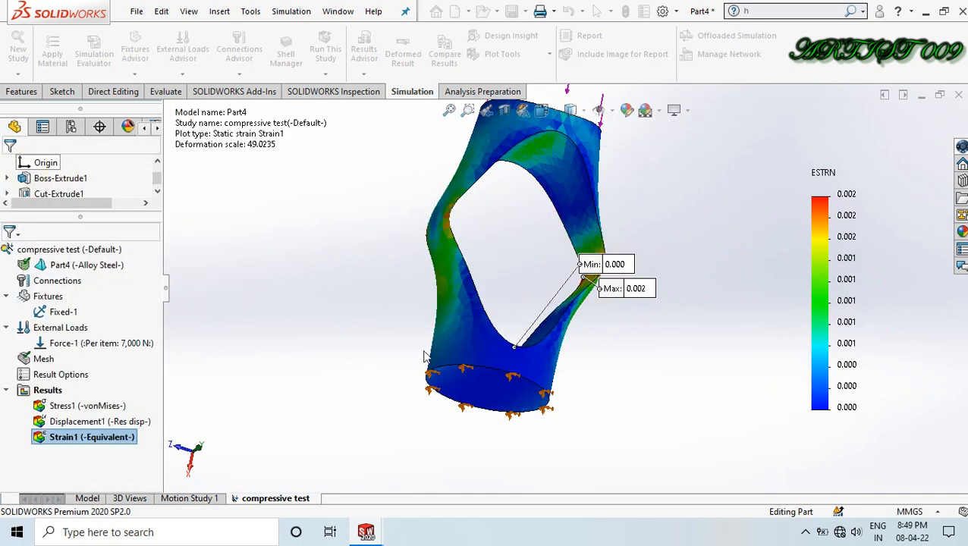
Display the von Mises stress plot and examine the deformed cylinder facing the elliptical cut.
middle_click_drag(689, 181, 683, 188)
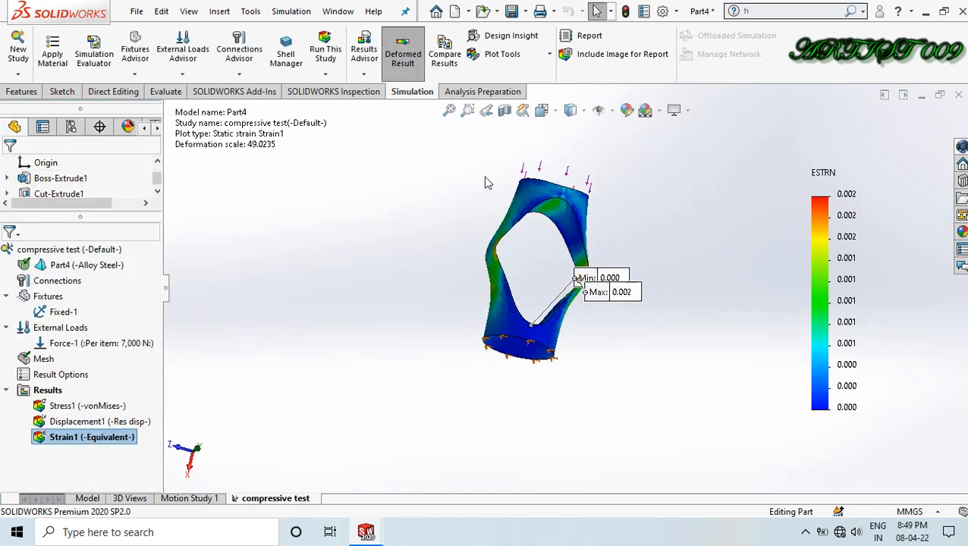
middle_click_drag(723, 215, 543, 292)
scroll(540, 292, "down", 3)
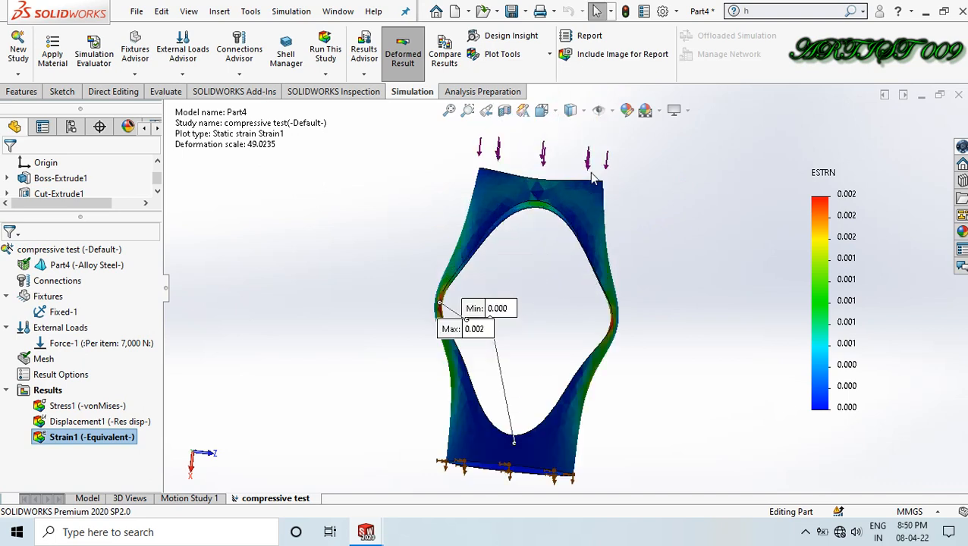
double_click(85, 408)
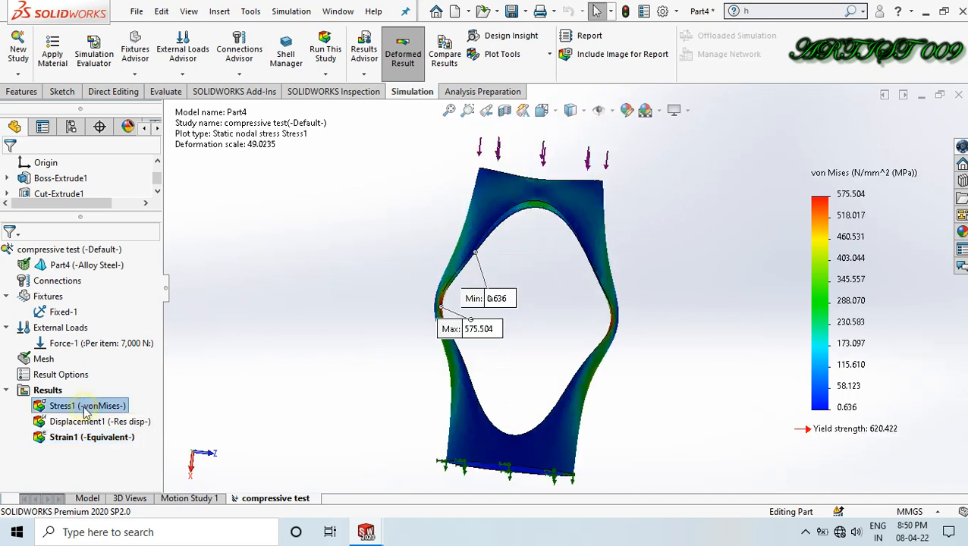
scroll(681, 387, "up", 3)
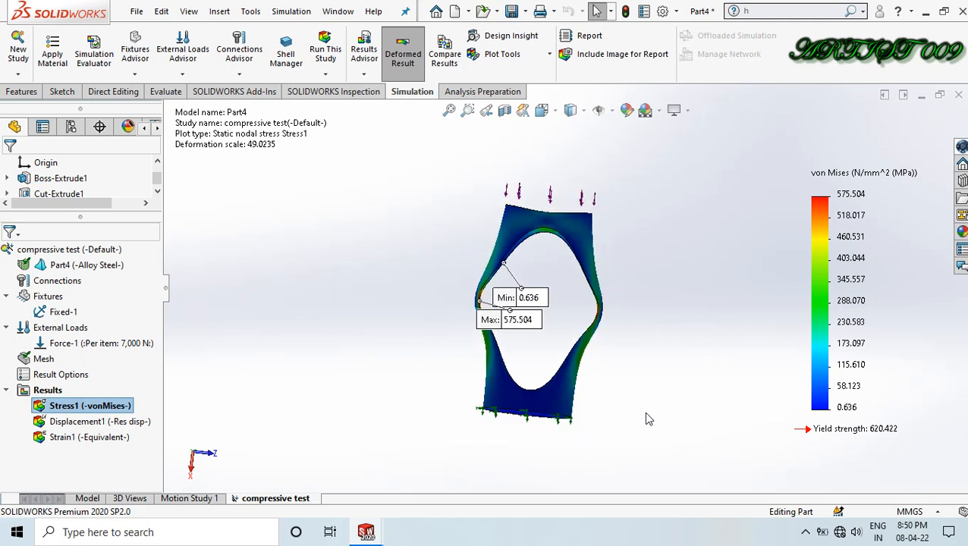
scroll(533, 344, "down", 2)
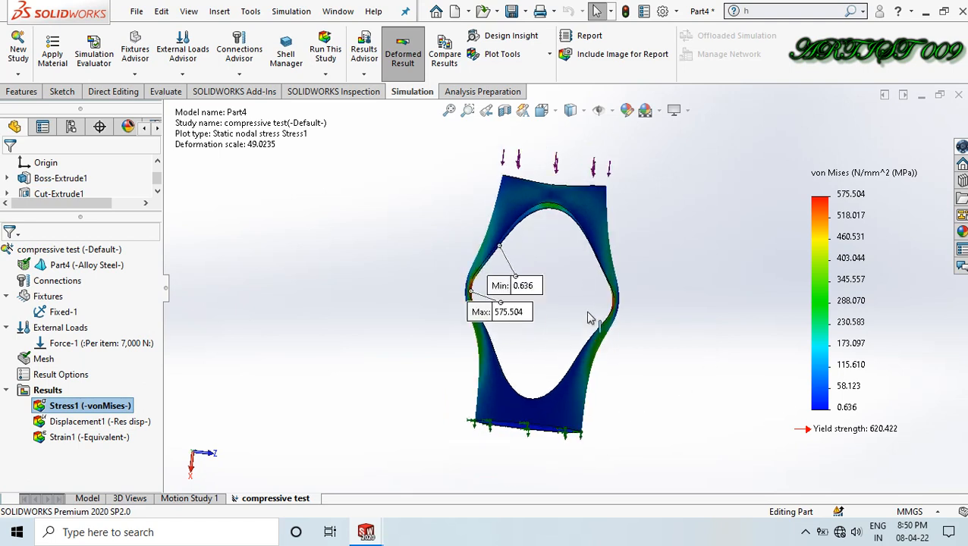
mouse_move(671, 183)
middle_mouse_down()
mouse_move(665, 287)
mouse_move(674, 173)
mouse_move(661, 196)
middle_mouse_up()
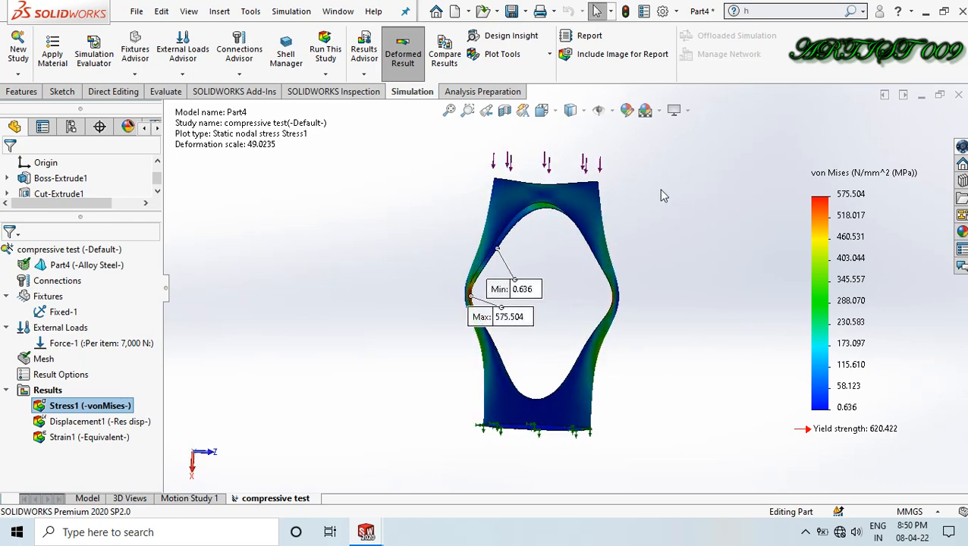
Compare the stress, displacement and strain results of the current study side by side, keeping the compare window clear of the plots.
left_click(455, 52)
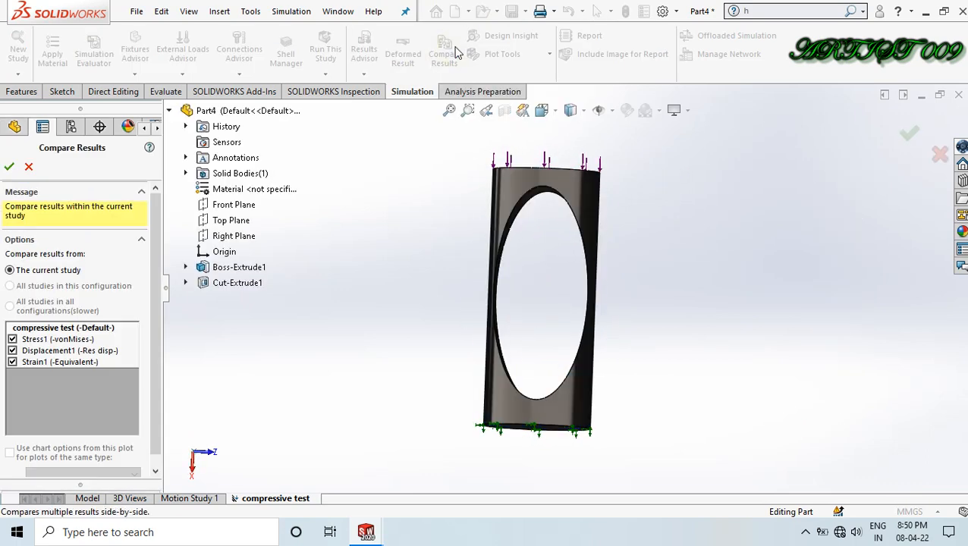
left_click(10, 167)
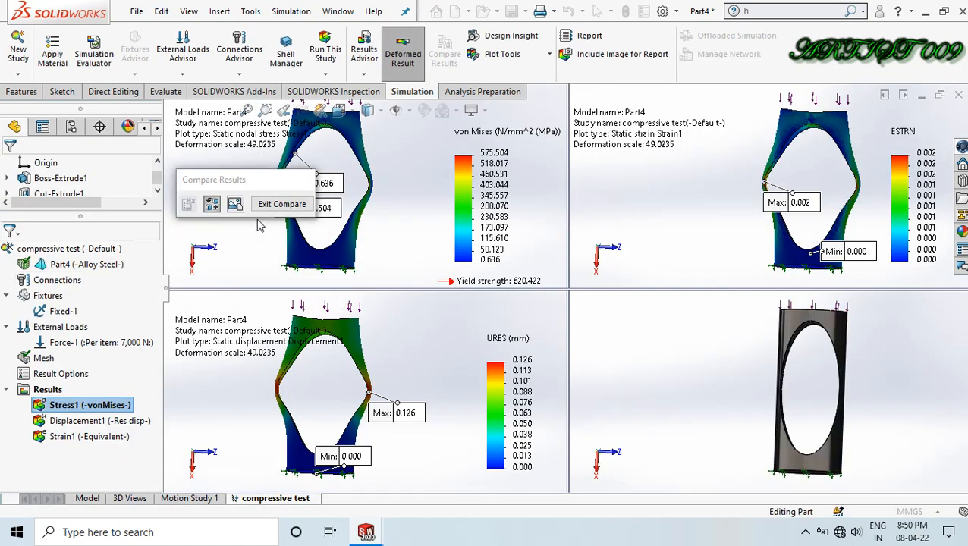
left_click_drag(258, 185, 96, 151)
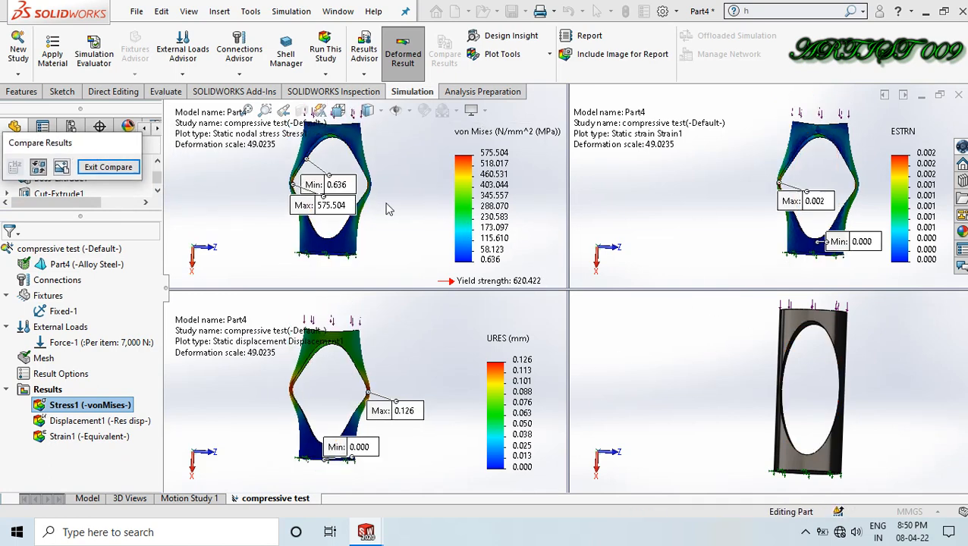
Examine the compared plots and the undeformed part from several angles, and exit the comparison.
middle_click_drag(389, 171, 438, 229)
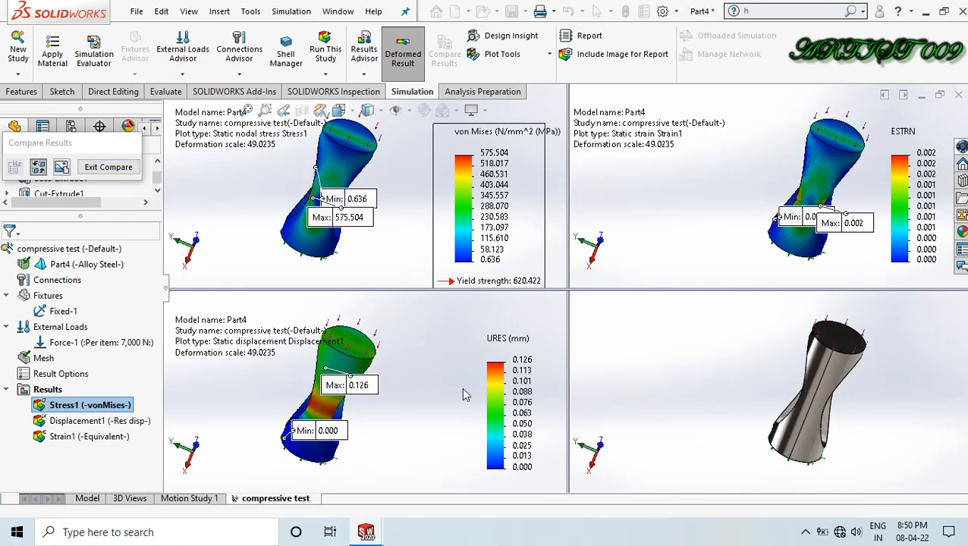
middle_click_drag(408, 435, 290, 372)
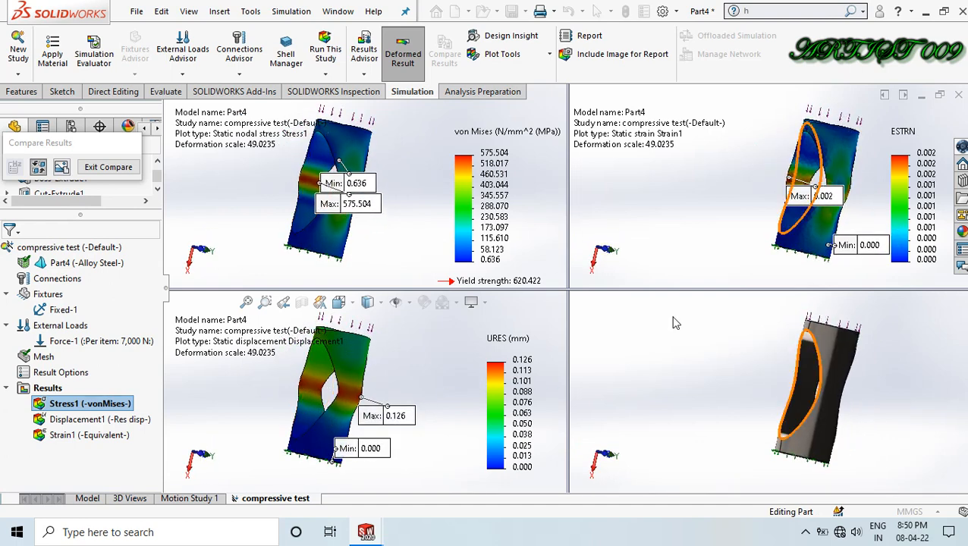
middle_click_drag(647, 180, 690, 204)
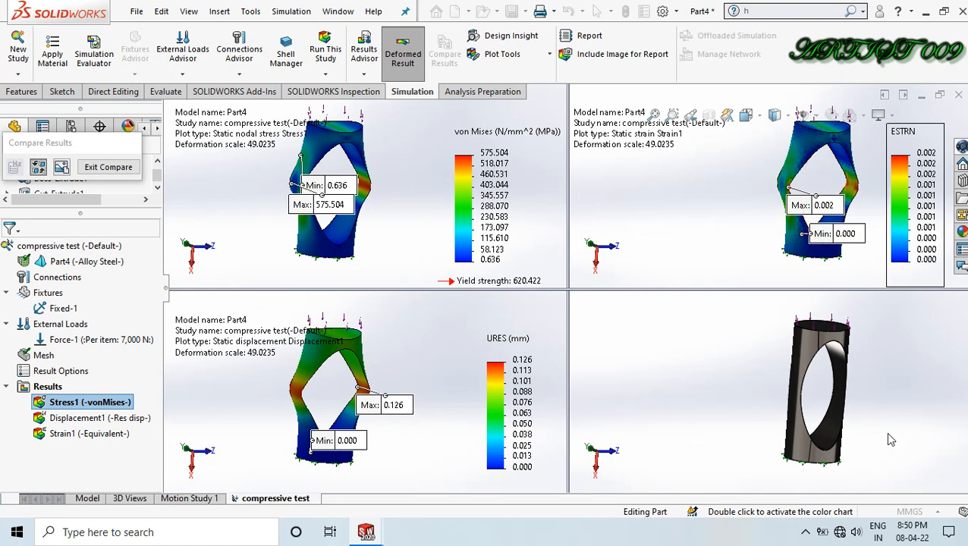
middle_click_drag(887, 433, 869, 410)
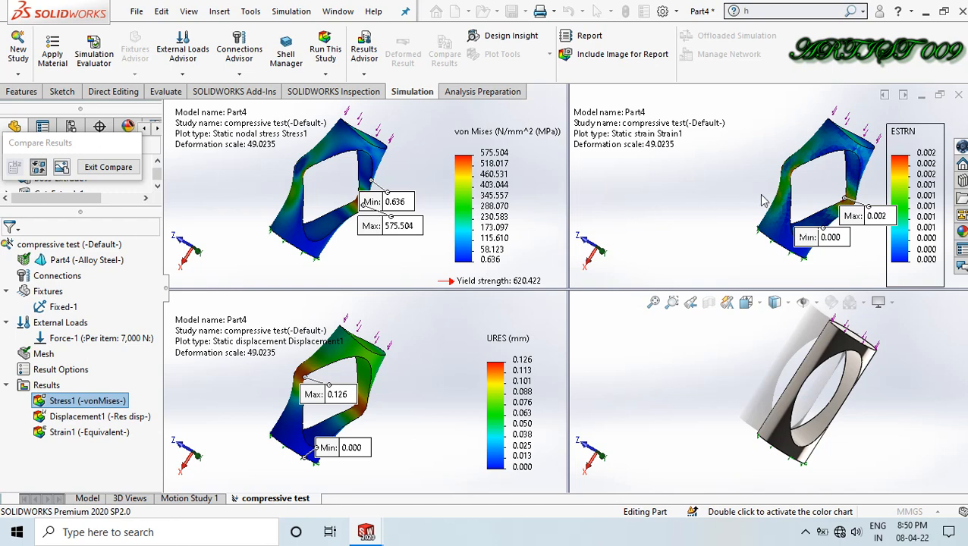
left_click(108, 168)
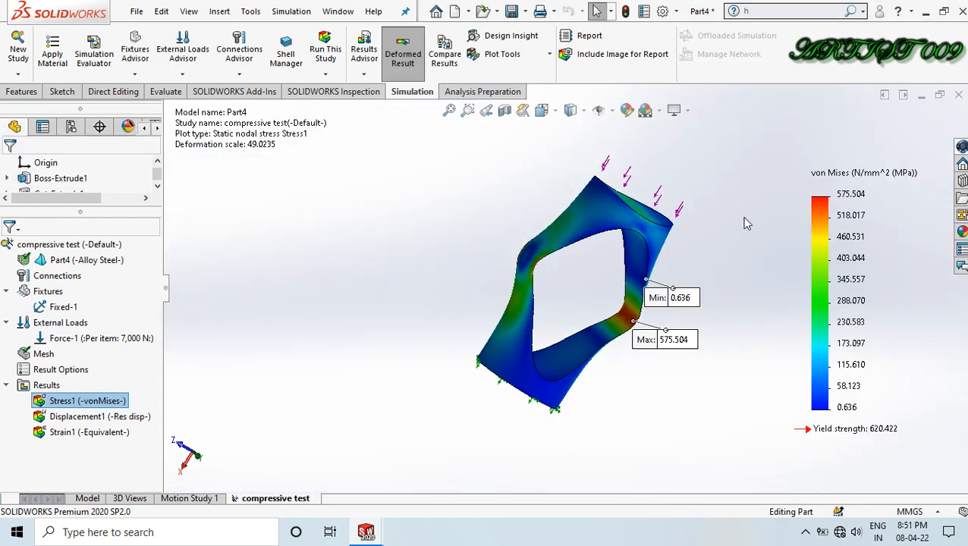
Set the normal force on the cylinder's loaded end face to 9000 N and rerun the compressive test study.
middle_click_drag(743, 221, 723, 201)
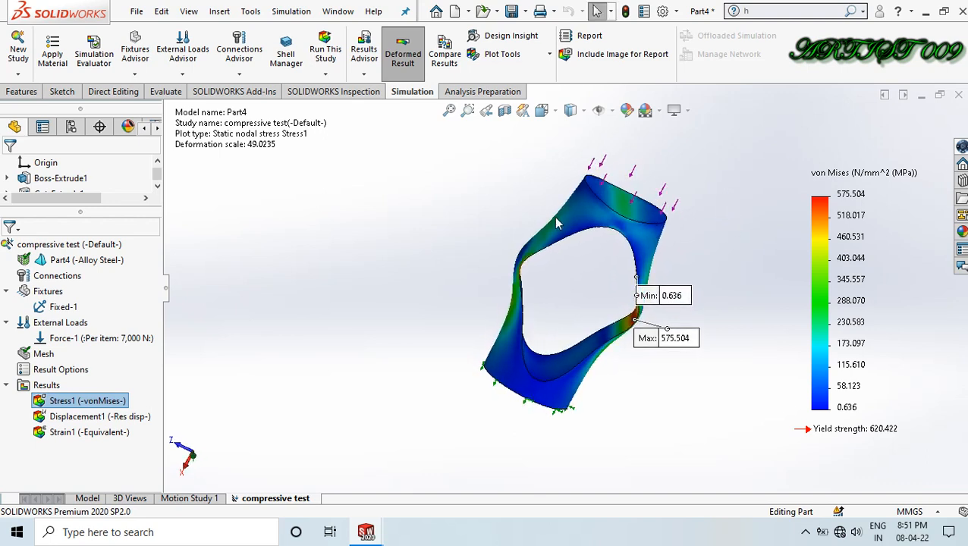
right_click(72, 342)
left_click(106, 344)
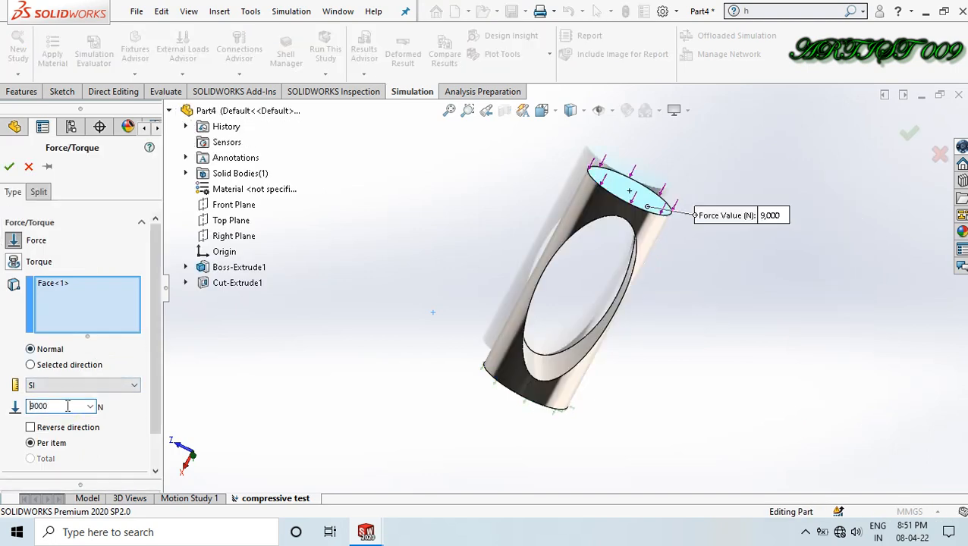
left_click(9, 168)
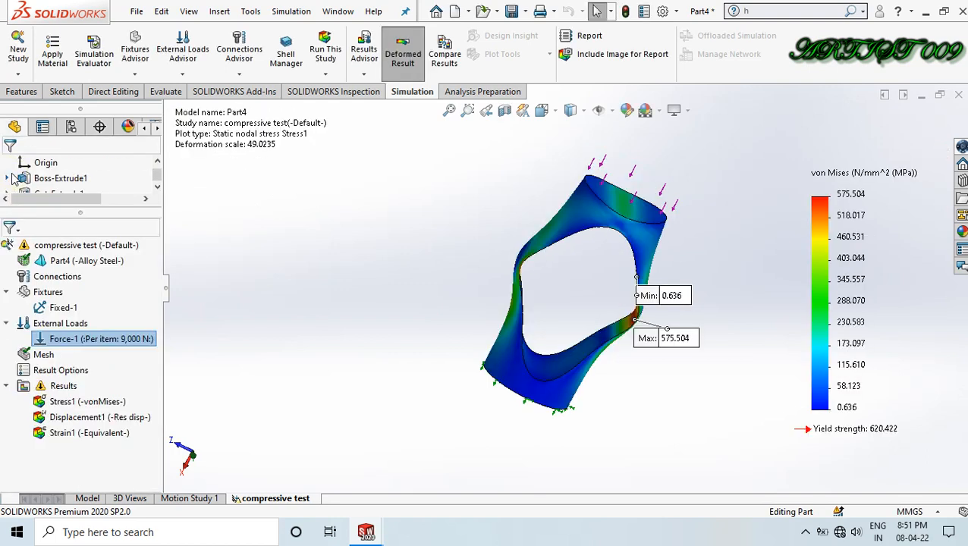
left_click(327, 47)
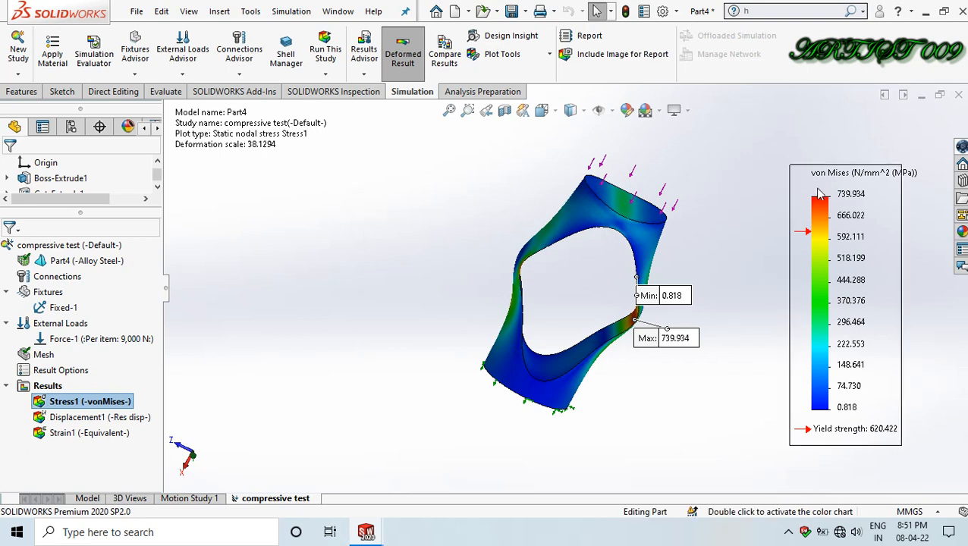
Check the maximum von Mises stress on the legend against the yield strength, and view the deformed elliptical cut.
left_click_drag(785, 219, 885, 217)
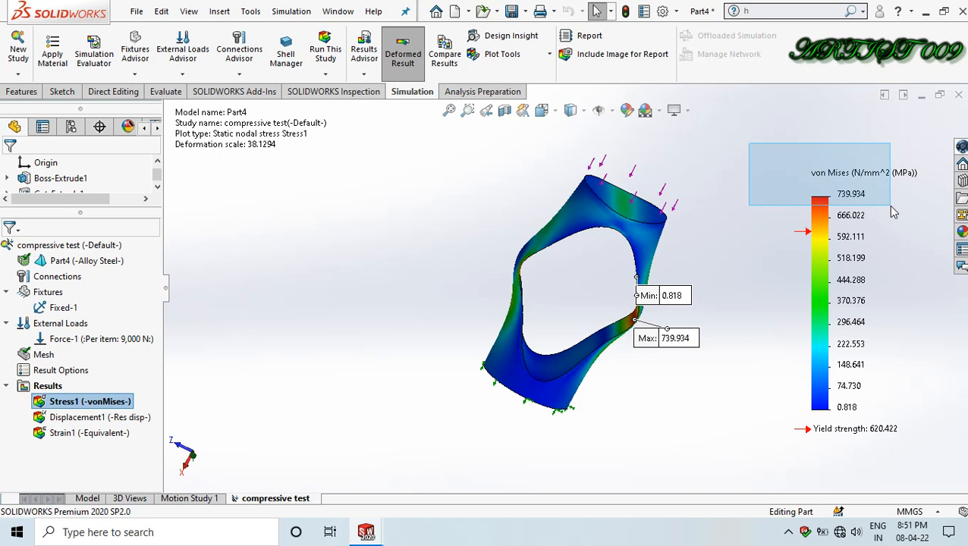
left_click_drag(894, 214, 893, 215)
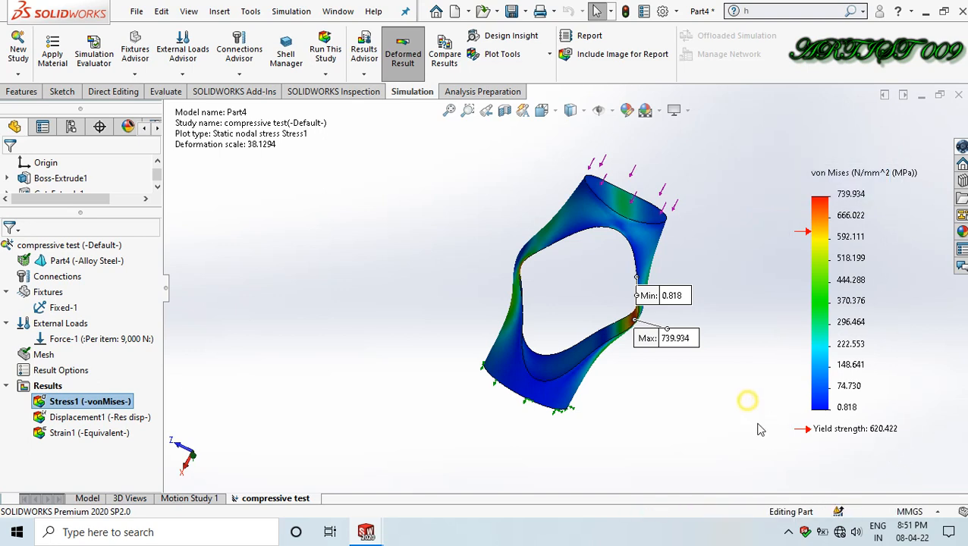
left_click_drag(761, 429, 941, 447)
middle_click_drag(724, 238, 717, 175)
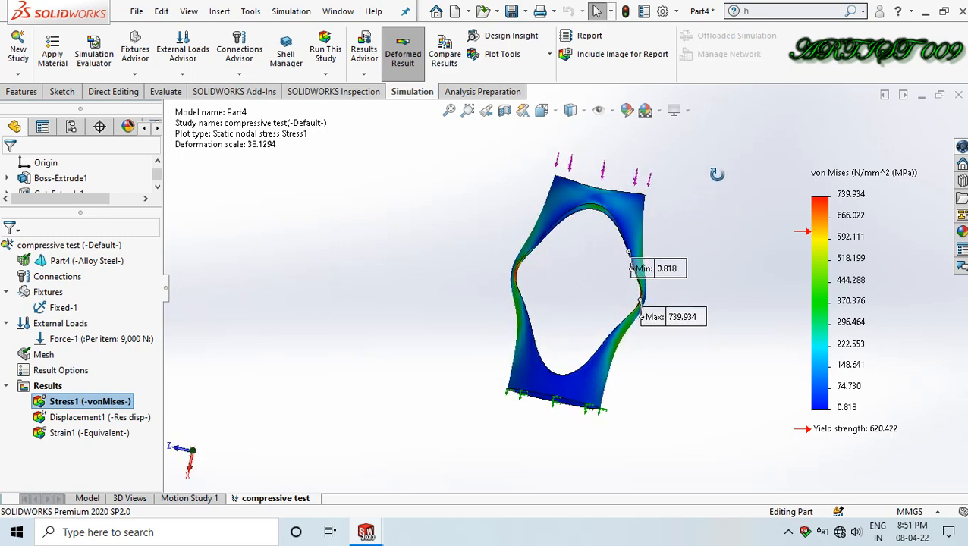
Animate the von Mises stress plot using 5 frames, close the animation, and inspect the deformed cylinder.
right_click(97, 404)
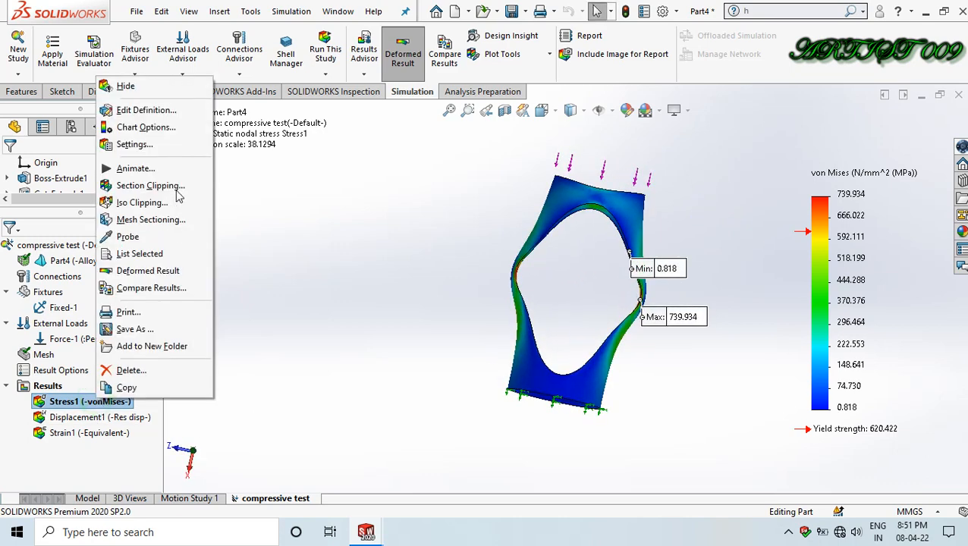
left_click(130, 169)
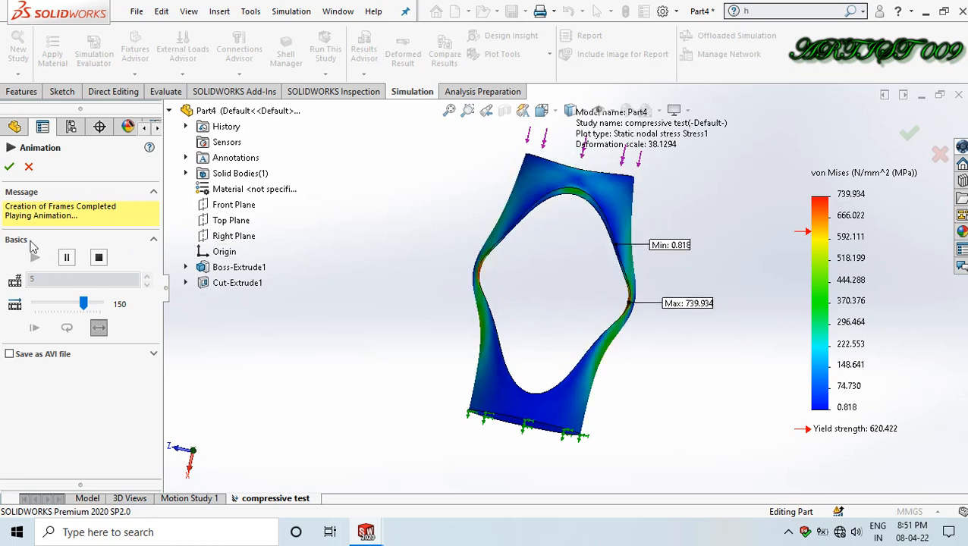
left_click(9, 167)
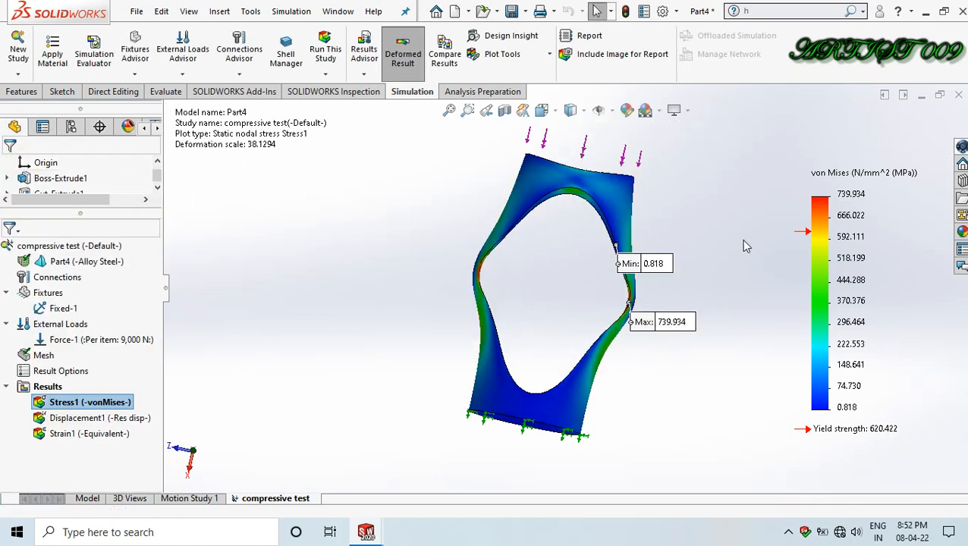
mouse_move(746, 268)
middle_mouse_down()
mouse_move(721, 304)
mouse_move(756, 276)
middle_mouse_up()
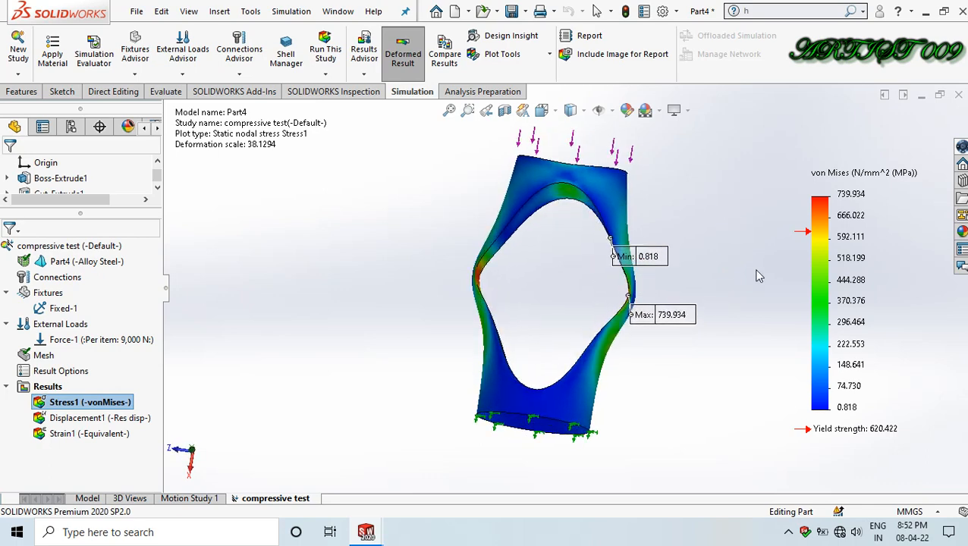